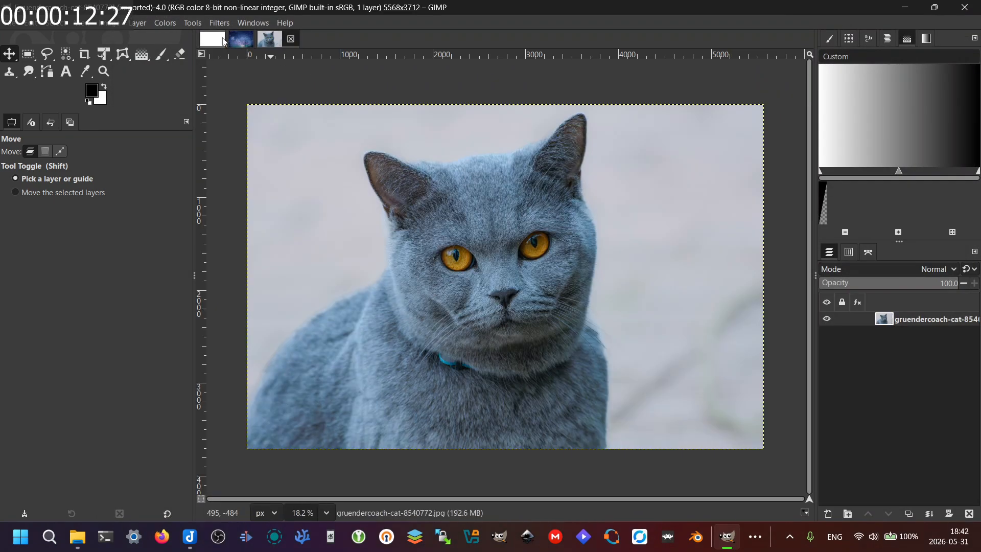
- Close the blank white image and copy the entire cat photo to the clipboard
{"action": "left_click", "coordinate": [223, 42]}
{"action": "left_click", "coordinate": [234, 39]}
{"action": "left_click", "coordinate": [251, 39]}
{"action": "key", "text": "ctrl+a"}
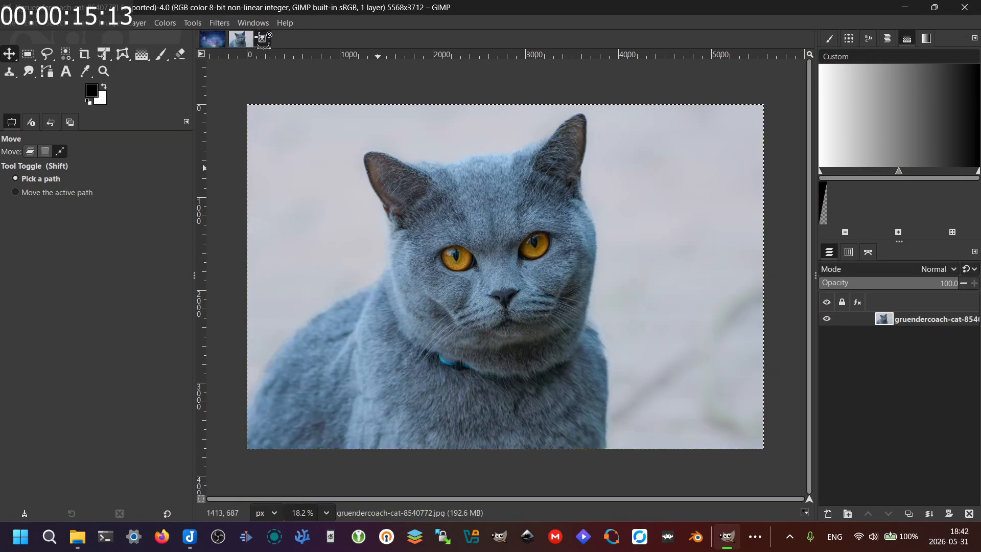
{"action": "key", "text": "ctrl+c"}
{"action": "key", "text": "ctrl+w"}
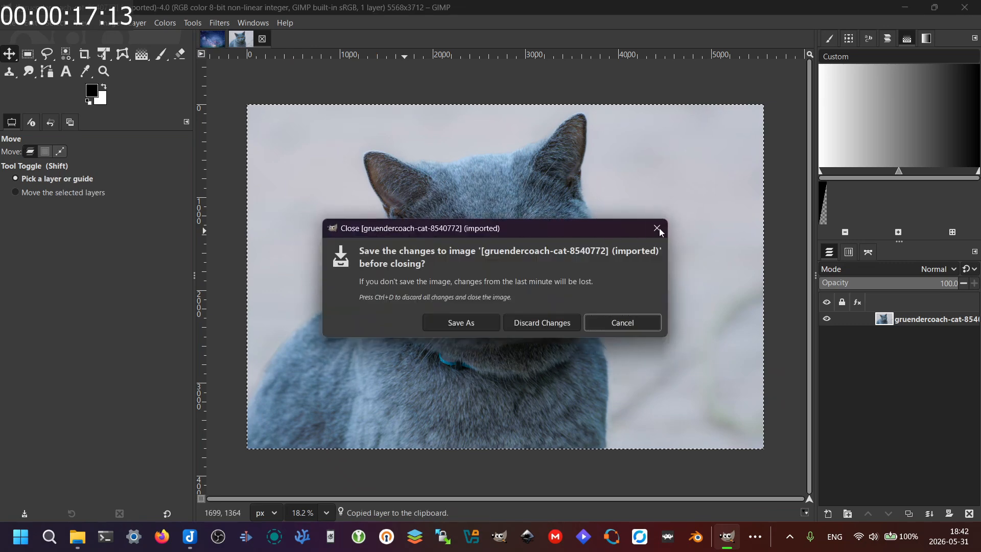
{"action": "left_click", "coordinate": [655, 228]}
{"action": "key", "text": "ctrl+a"}
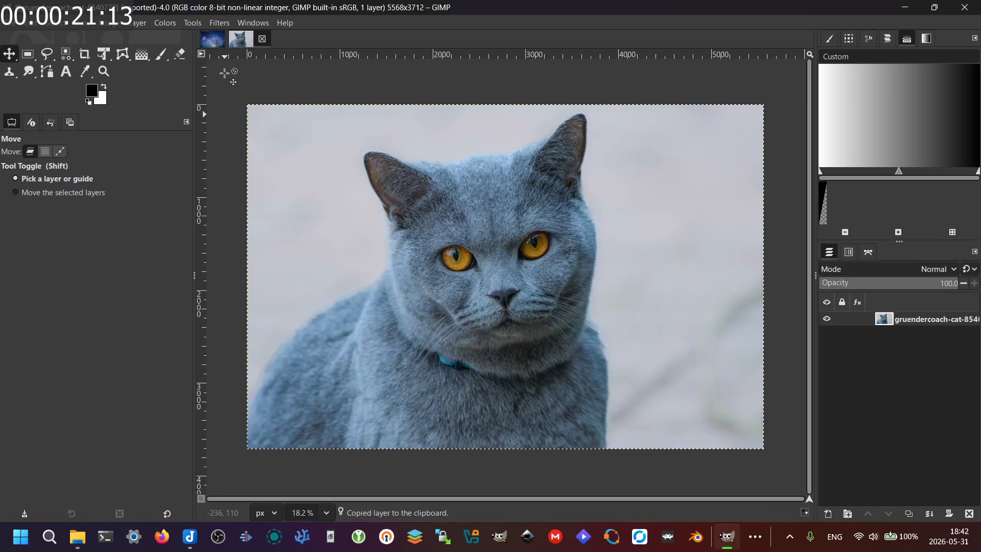
- Paste the cat photo into the galaxy image as a layer and close the original cat image, discarding its changes
{"action": "left_click", "coordinate": [212, 38]}
{"action": "key", "text": "ctrl+v"}
{"action": "left_click", "coordinate": [261, 41]}
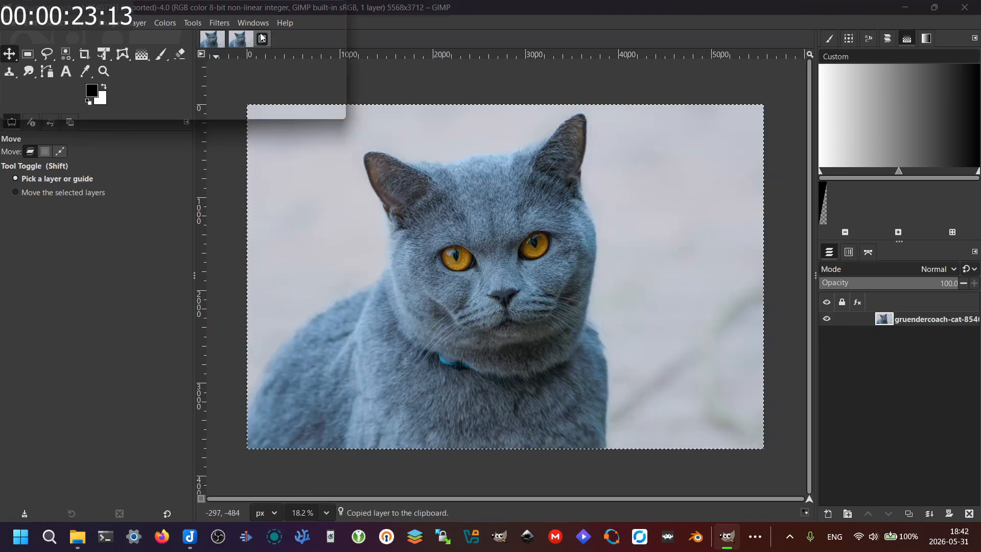
{"action": "key", "text": "ctrl+w"}
{"action": "left_click", "coordinate": [535, 323]}
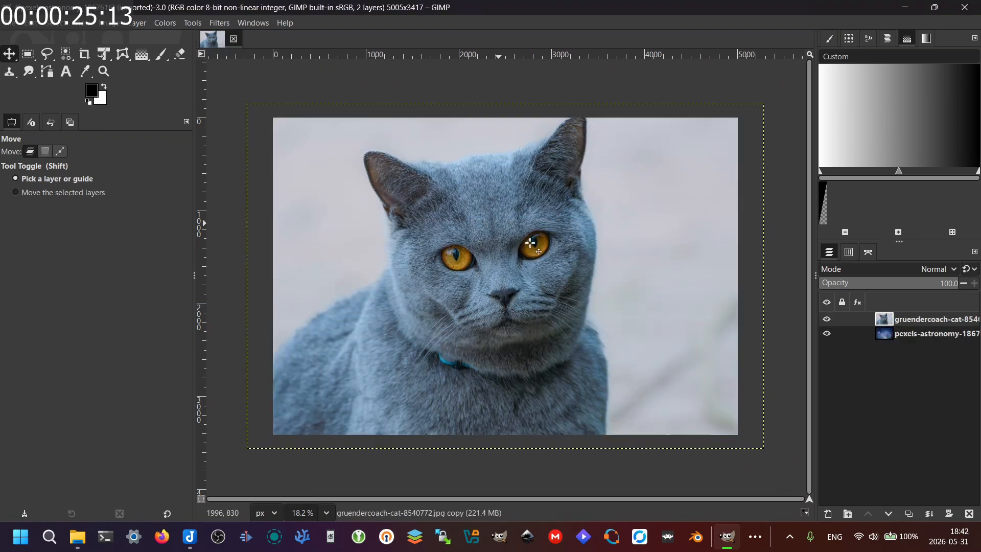
- Rename the cat photo layer as cat and the starry sky layer as galaxy
{"action": "double_click", "coordinate": [911, 319]}
{"action": "type", "text": "cat"}
{"action": "key", "text": "Return"}
{"action": "double_click", "coordinate": [914, 334]}
{"action": "type", "text": "galaxy"}
{"action": "key", "text": "Return"}
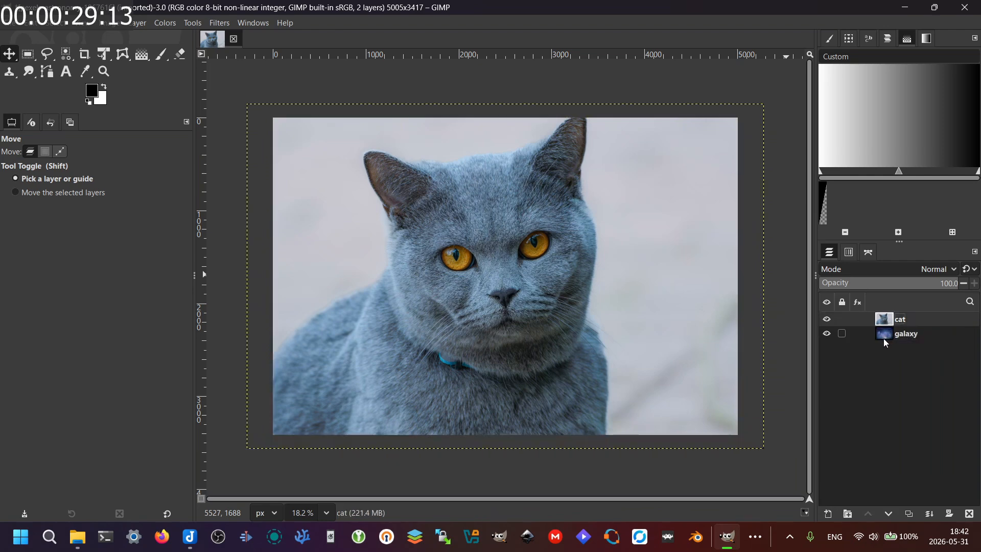
- Resize the cat layer to the image size and toggle its visibility to check the galaxy layer beneath
{"action": "right_click", "coordinate": [700, 329]}
{"action": "mouse_move", "coordinate": [727, 414]}
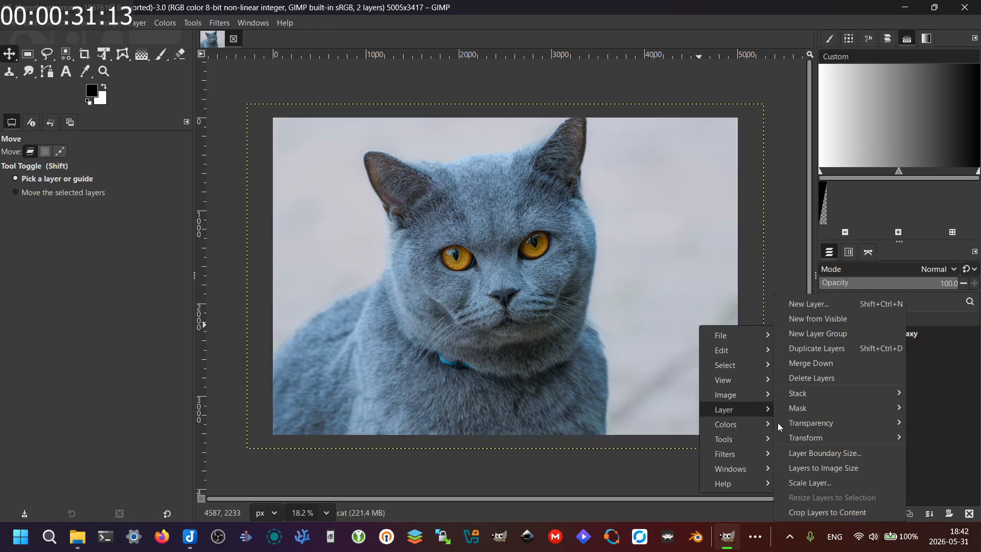
{"action": "left_click", "coordinate": [807, 467]}
{"action": "left_click", "coordinate": [897, 340]}
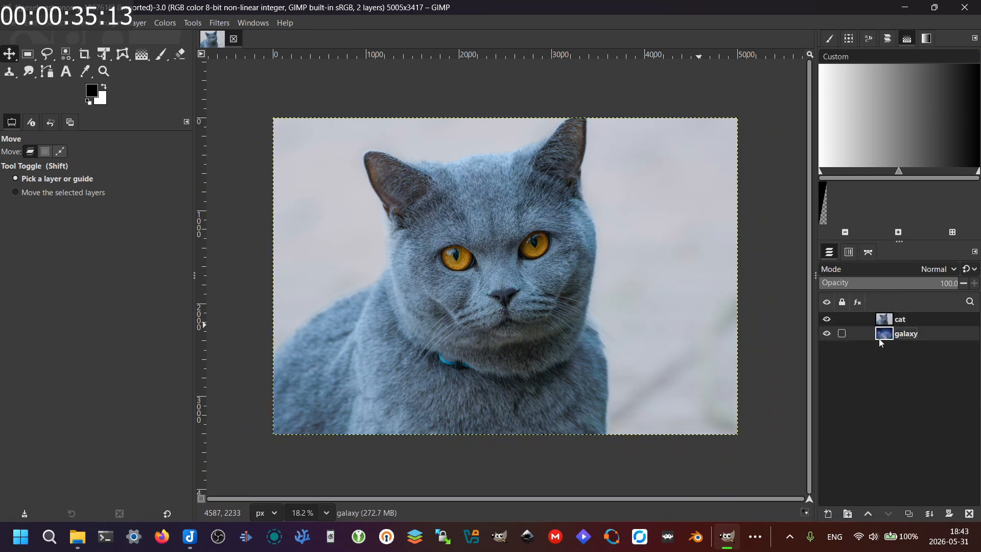
{"action": "left_click", "coordinate": [827, 319]}
{"action": "left_click", "coordinate": [826, 321]}
- Create a new layer named bg and place it between the cat and galaxy layers
{"action": "left_click", "coordinate": [905, 322]}
{"action": "key", "text": "shift+ctrl+n"}
{"action": "type", "text": "bg"}
{"action": "key", "text": "Return"}
{"action": "left_click_drag", "start_coordinate": [895, 326], "coordinate": [883, 342]}
- Fill the bg layer with the black foreground color
{"action": "right_click", "coordinate": [582, 262]}
{"action": "mouse_move", "coordinate": [605, 284]}
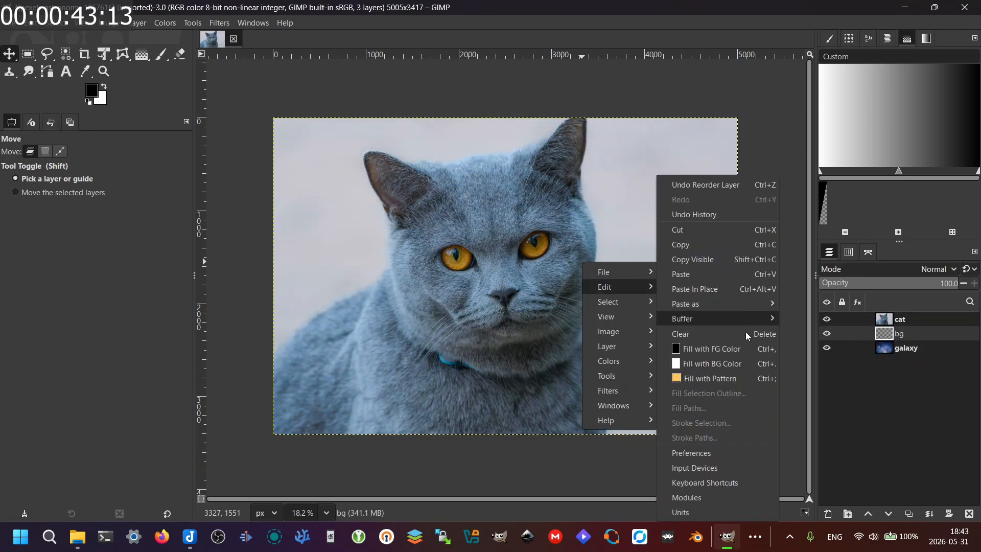
{"action": "left_click", "coordinate": [741, 345]}
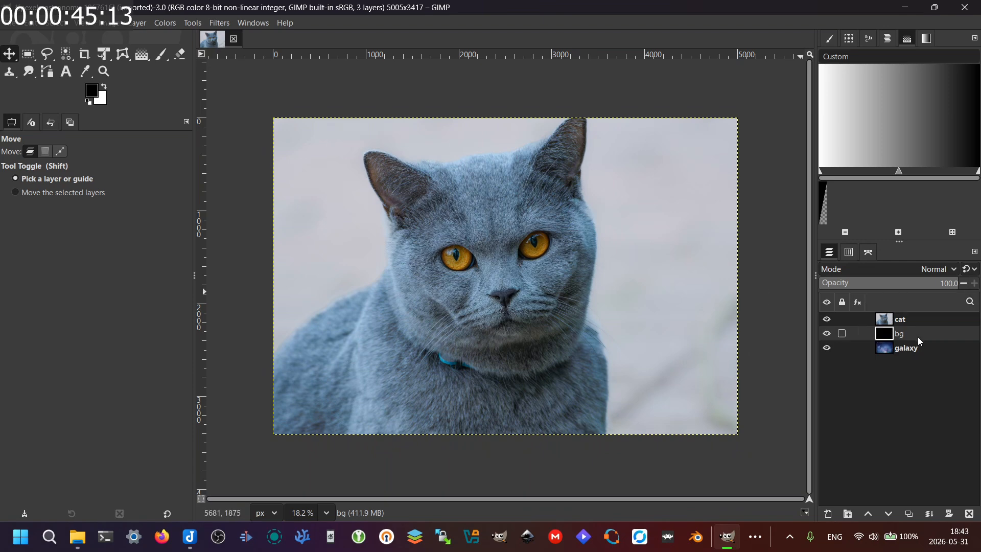
- Select the pale background on both sides of the cat on the cat layer with Fuzzy Select
{"action": "left_click", "coordinate": [899, 326]}
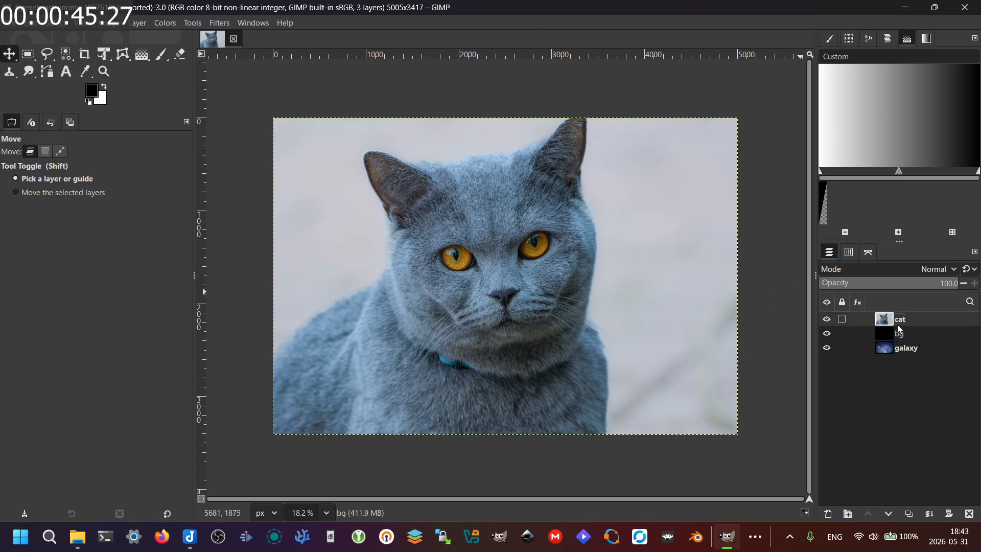
{"action": "right_click", "coordinate": [69, 56]}
{"action": "left_click", "coordinate": [128, 55]}
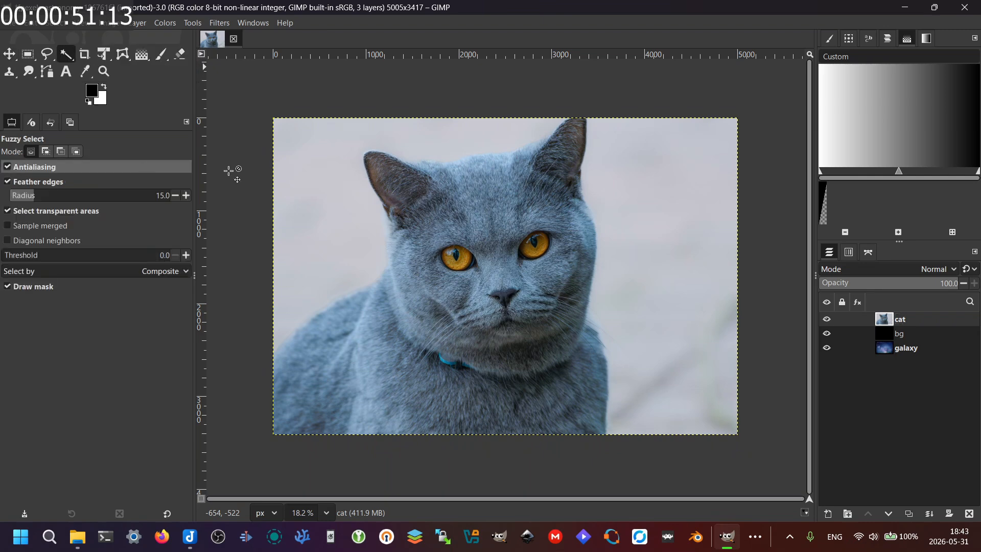
{"action": "left_click_drag", "start_coordinate": [302, 166], "coordinate": [304, 170]}
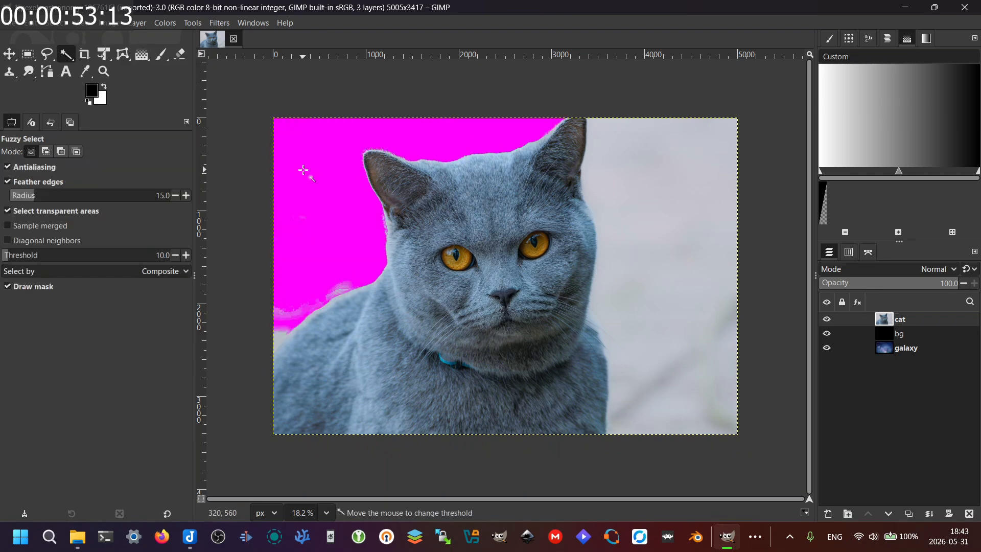
{"action": "left_click_drag", "start_coordinate": [527, 254], "coordinate": [527, 254]}
{"action": "left_click_drag", "start_coordinate": [637, 160], "coordinate": [645, 167]}
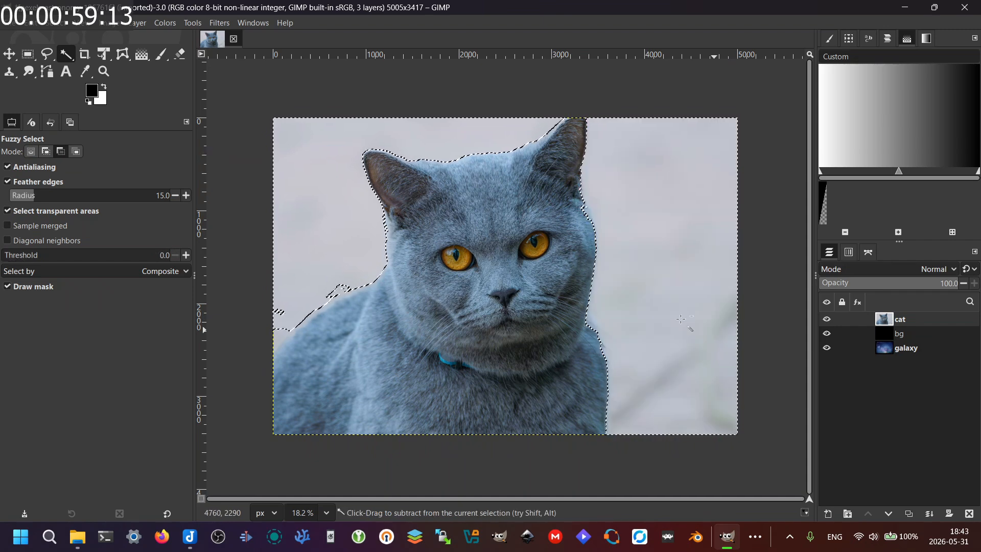
{"action": "left_click_drag", "start_coordinate": [289, 315], "coordinate": [290, 317]}
- Refine the background selection along the cat's cheeks, ears and shoulders so it follows the fur outline
{"action": "scroll", "coordinate": [321, 274], "scroll_direction": "up", "scroll_amount": 5}
{"action": "scroll", "coordinate": [405, 267], "scroll_direction": "right", "scroll_amount": 5}
{"action": "scroll", "coordinate": [582, 240], "scroll_direction": "down", "scroll_amount": 3}
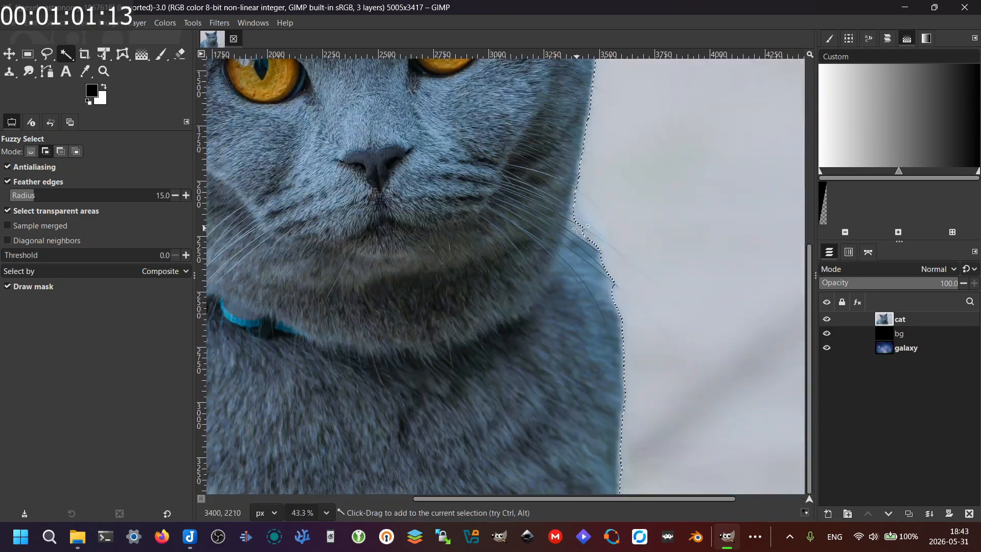
{"action": "scroll", "coordinate": [624, 267], "scroll_direction": "up", "scroll_amount": 5}
{"action": "scroll", "coordinate": [534, 148], "scroll_direction": "left", "scroll_amount": 5}
{"action": "scroll", "coordinate": [535, 148], "scroll_direction": "up", "scroll_amount": 3}
{"action": "left_click_drag", "start_coordinate": [534, 148], "coordinate": [545, 148]}
{"action": "scroll", "coordinate": [455, 258], "scroll_direction": "down", "scroll_amount": 3}
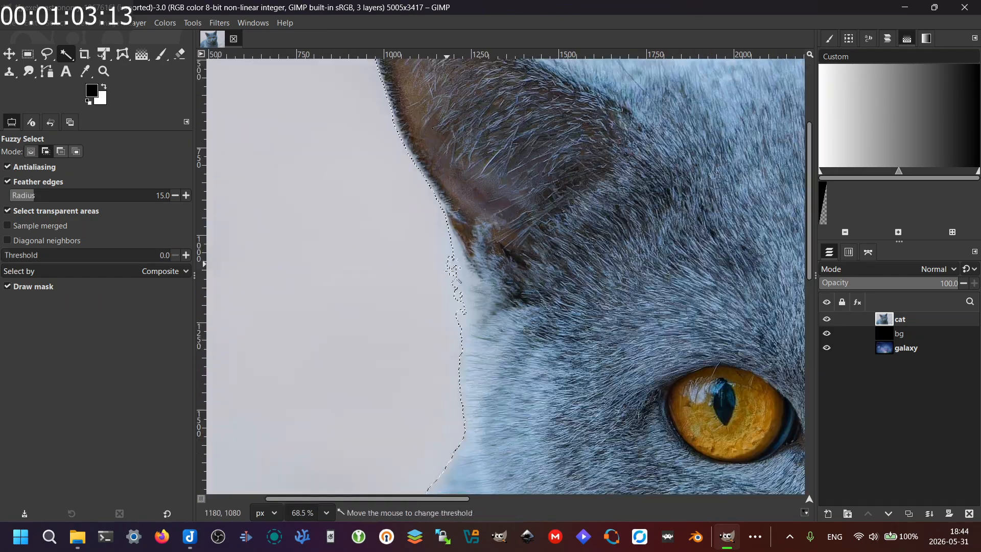
{"action": "scroll", "coordinate": [422, 193], "scroll_direction": "down", "scroll_amount": 3}
{"action": "scroll", "coordinate": [608, 226], "scroll_direction": "right", "scroll_amount": 4}
{"action": "scroll", "coordinate": [608, 225], "scroll_direction": "down", "scroll_amount": 3}
{"action": "scroll", "coordinate": [603, 220], "scroll_direction": "up", "scroll_amount": 4}
{"action": "key", "text": "f"}
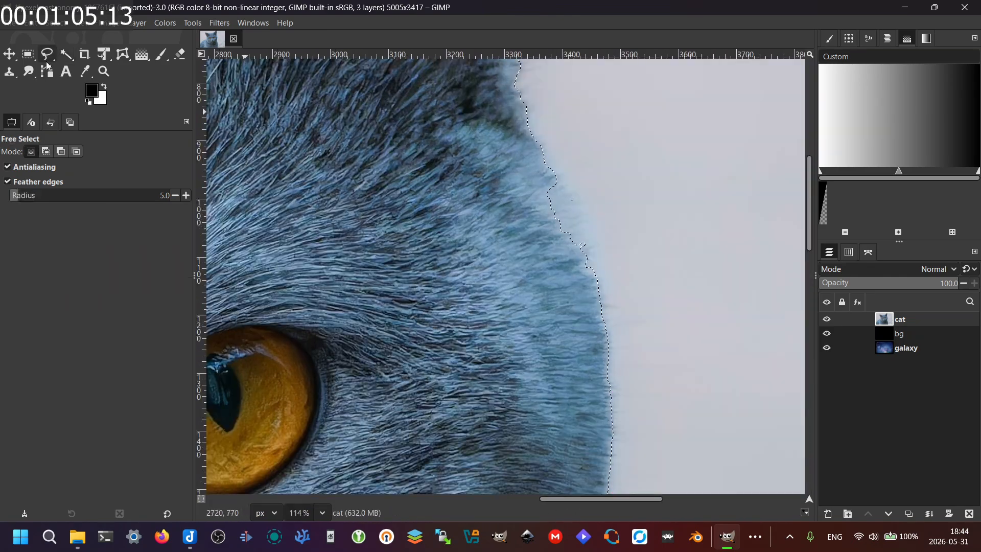
{"action": "scroll", "coordinate": [550, 222], "scroll_direction": "down", "scroll_amount": 6}
{"action": "scroll", "coordinate": [550, 221], "scroll_direction": "down", "scroll_amount": 1}
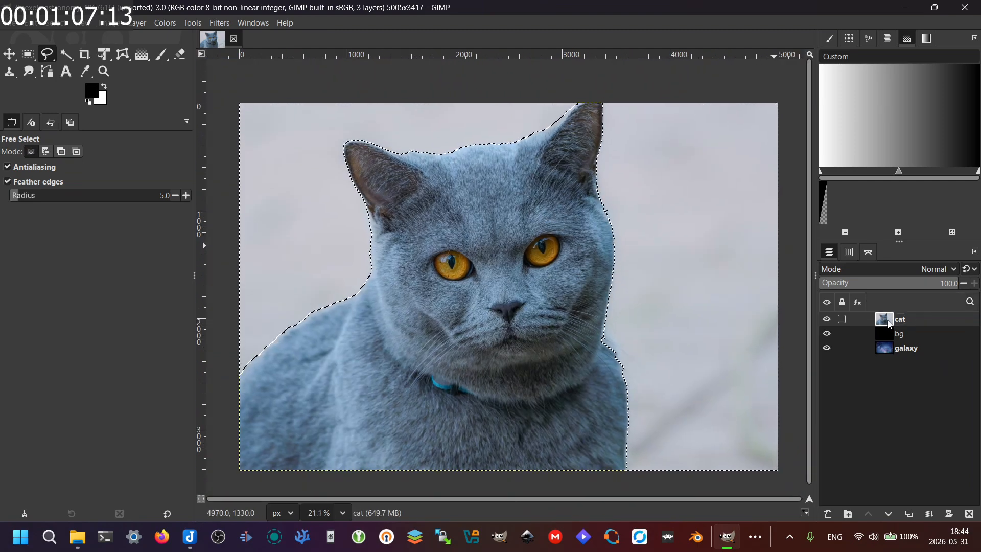
- Add a layer mask to the cat layer, initialized from the selection
{"action": "right_click", "coordinate": [890, 323]}
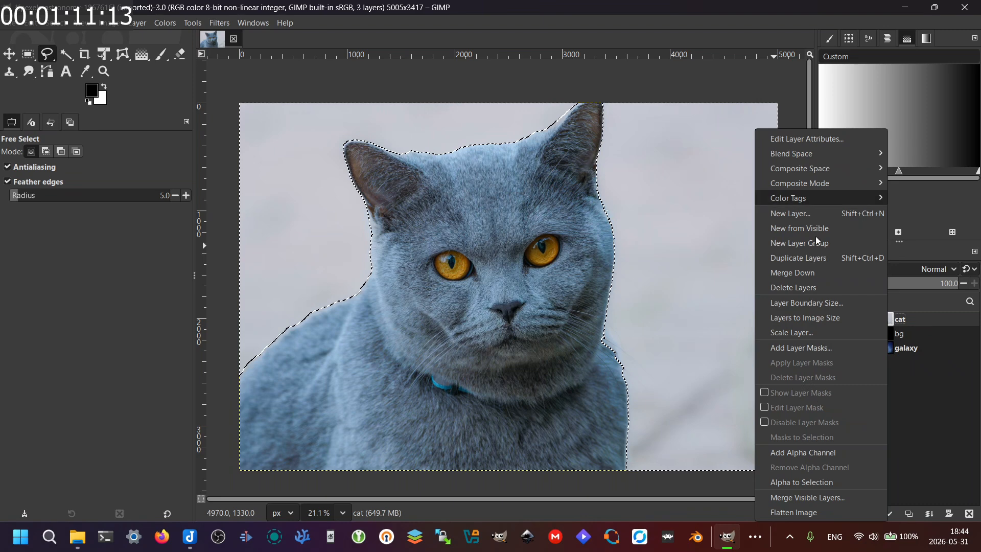
{"action": "left_click", "coordinate": [799, 348]}
{"action": "left_click", "coordinate": [464, 289]}
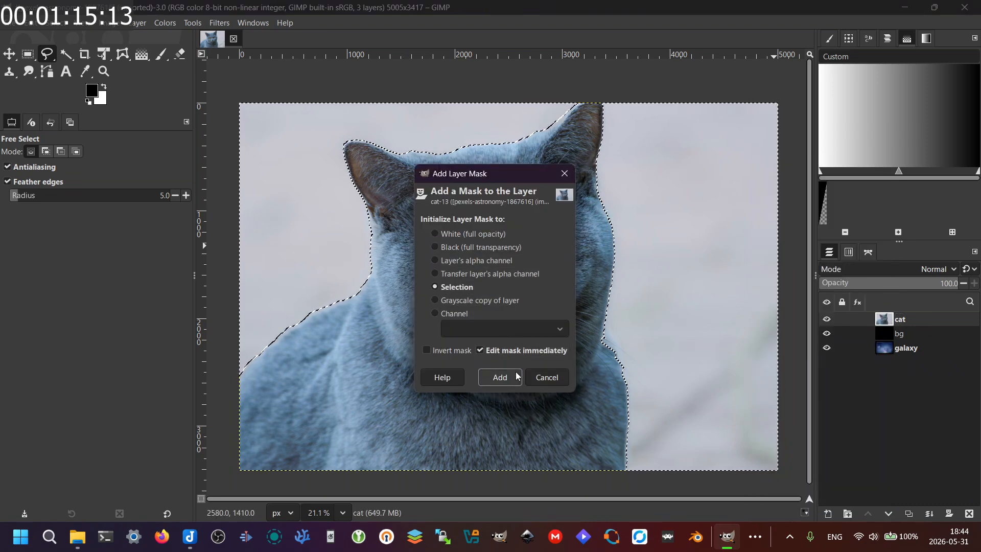
{"action": "left_click", "coordinate": [506, 377]}
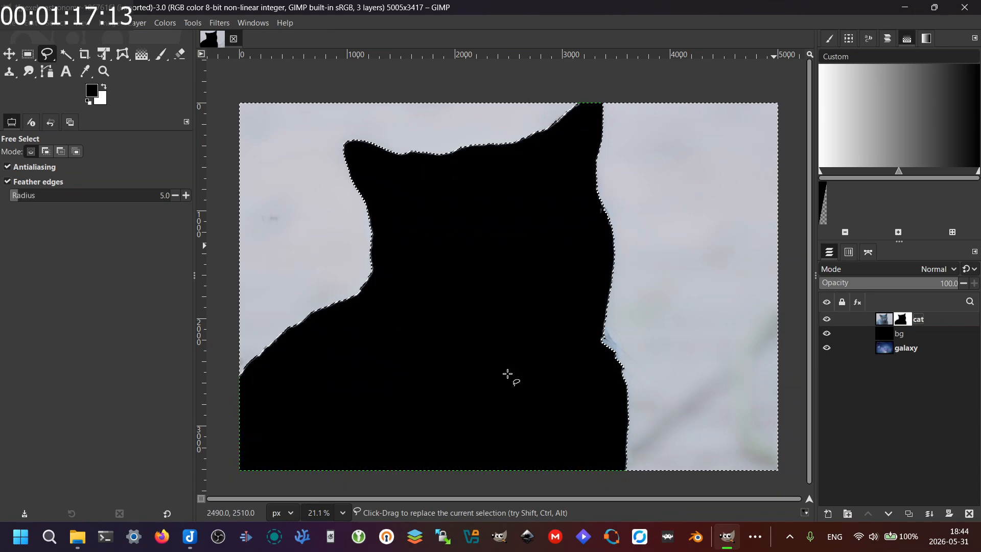
- Clear the selection and invert the cat's layer mask so that the background is hidden instead of the cat
{"action": "key", "text": "ctrl+shift+a"}
{"action": "right_click", "coordinate": [905, 321]}
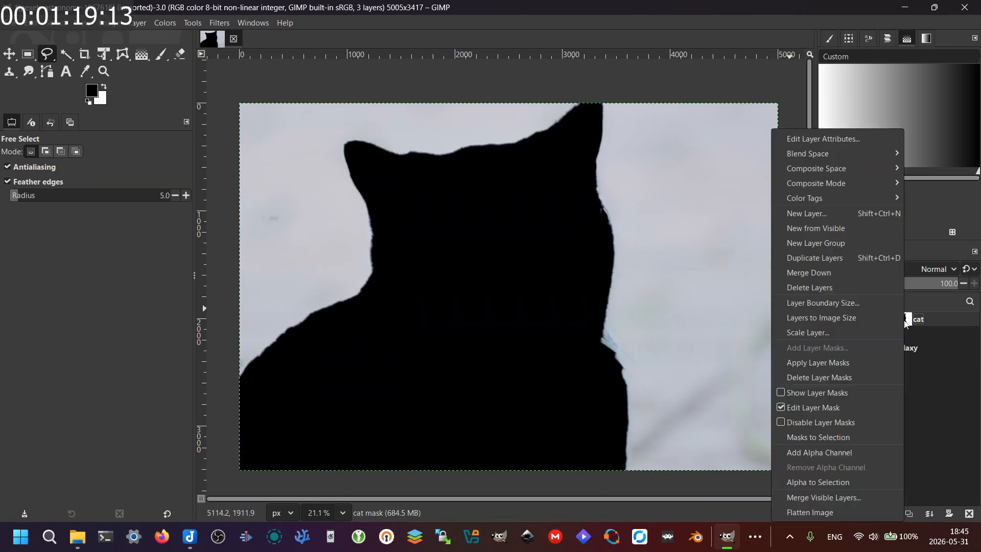
{"action": "key", "text": "Escape"}
{"action": "left_click", "coordinate": [164, 22]}
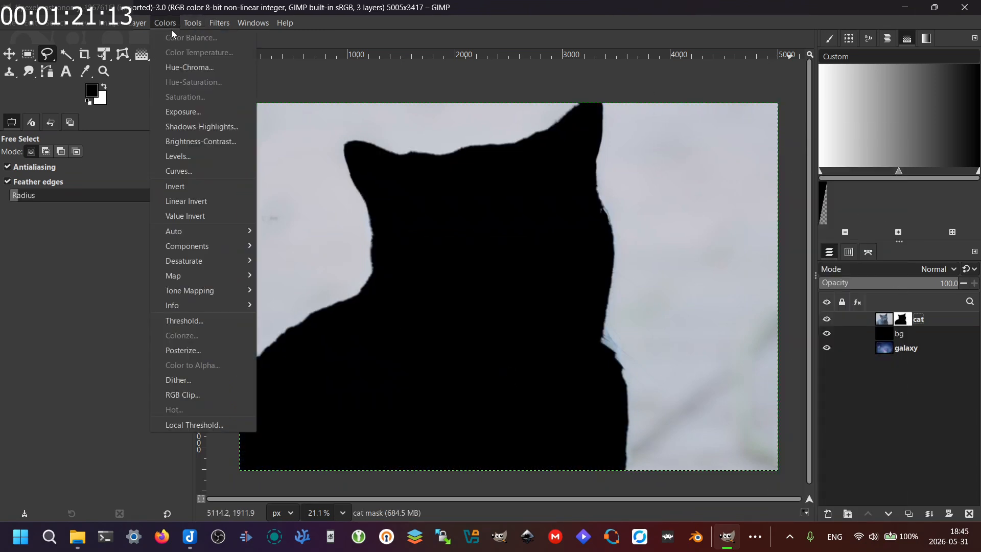
{"action": "left_click", "coordinate": [204, 186]}
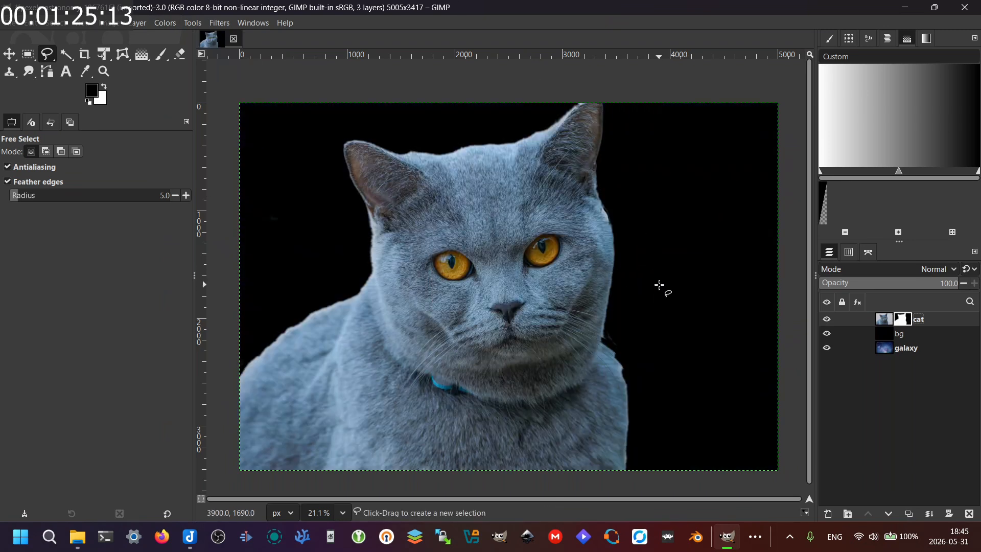
- Display the cat's layer mask, paint white over the rough edge beside the head, and hide the mask display again
{"action": "right_click", "coordinate": [907, 326]}
{"action": "left_click", "coordinate": [841, 394]}
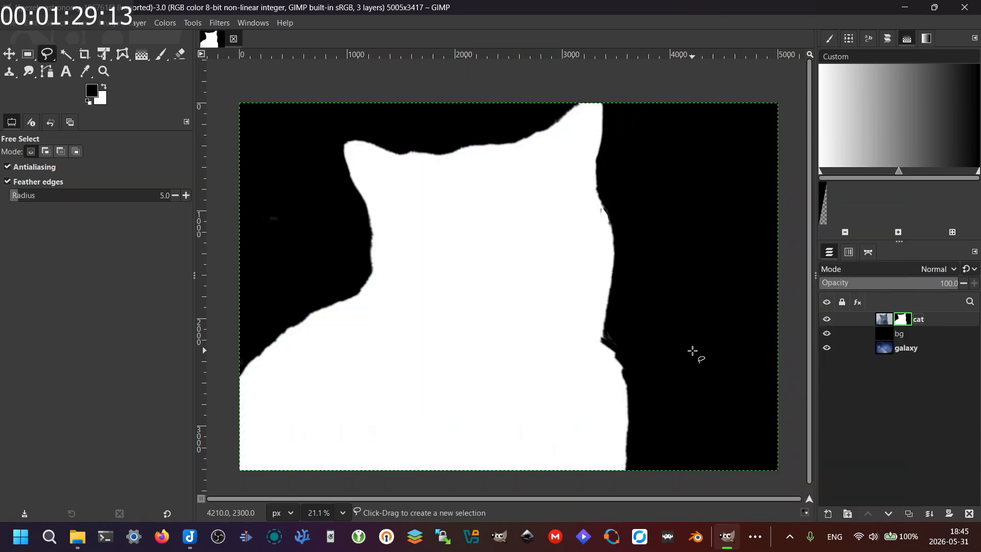
{"action": "key", "text": "p"}
{"action": "scroll", "coordinate": [642, 357], "scroll_direction": "up", "scroll_amount": 5}
{"action": "scroll", "coordinate": [506, 258], "scroll_direction": "down", "scroll_amount": 5}
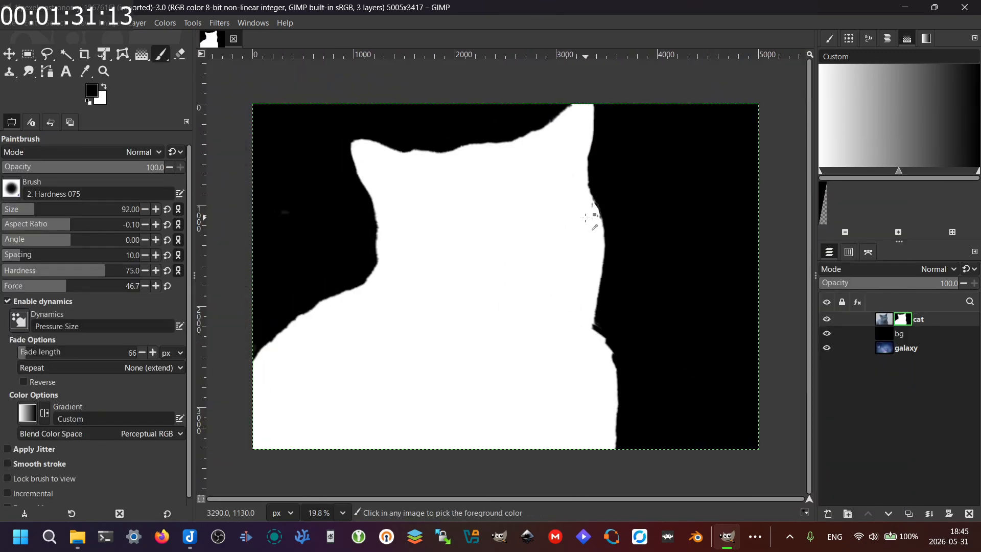
{"action": "scroll", "coordinate": [583, 199], "scroll_direction": "up", "scroll_amount": 4}
{"action": "key", "text": "x"}
{"action": "left_click_drag", "start_coordinate": [625, 263], "coordinate": [607, 217]}
{"action": "scroll", "coordinate": [605, 194], "scroll_direction": "down", "scroll_amount": 4}
{"action": "right_click", "coordinate": [905, 323]}
{"action": "left_click", "coordinate": [842, 393]}
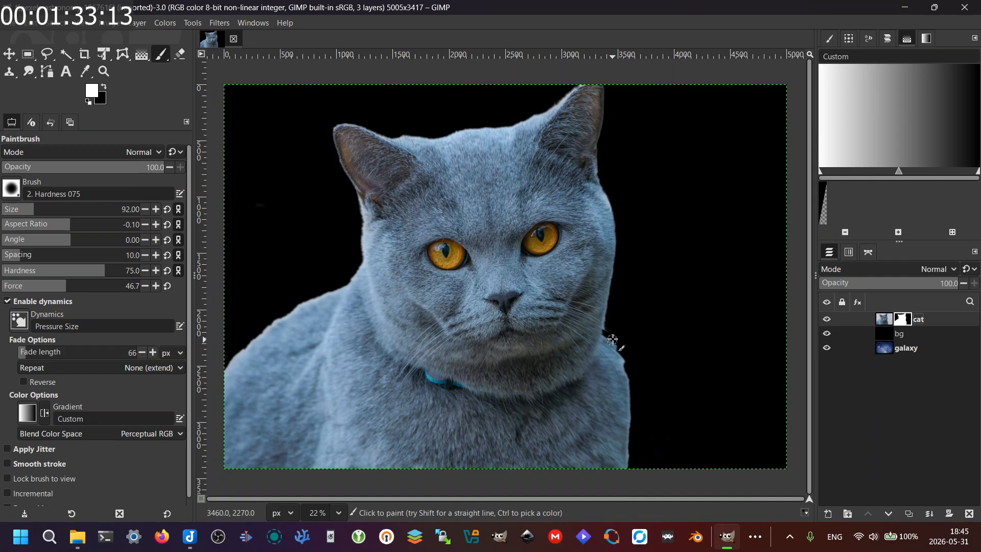
- Select the hidden background beside the cat's right-hand cheek with Fuzzy Select on the cat layer
{"action": "scroll", "coordinate": [651, 333], "scroll_direction": "up", "scroll_amount": 3}
{"action": "scroll", "coordinate": [628, 337], "scroll_direction": "down", "scroll_amount": 3}
{"action": "left_click", "coordinate": [885, 318]}
{"action": "scroll", "coordinate": [628, 337], "scroll_direction": "up", "scroll_amount": 2}
{"action": "key", "text": "u"}
{"action": "scroll", "coordinate": [600, 322], "scroll_direction": "up", "scroll_amount": 4}
{"action": "left_click_drag", "start_coordinate": [568, 317], "coordinate": [618, 298]}
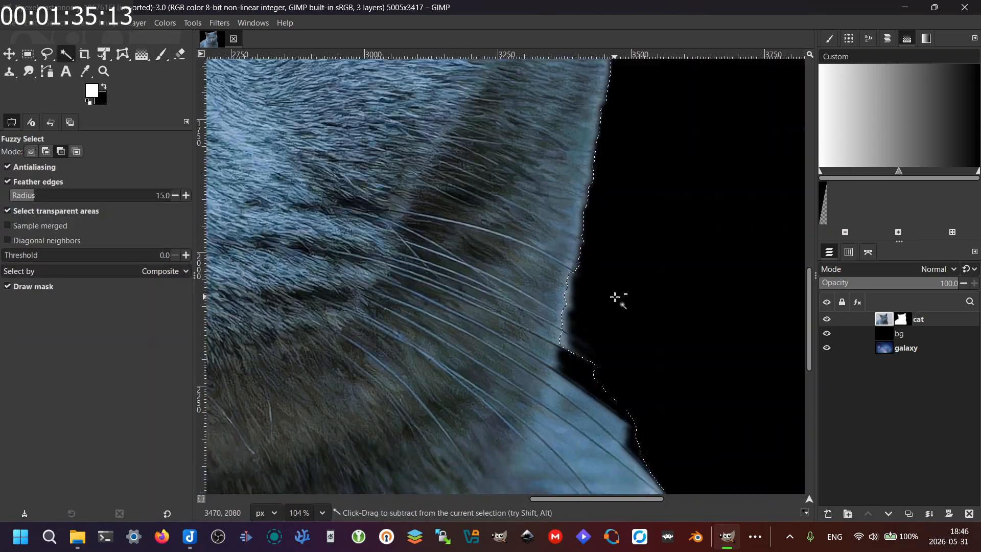
- Touch up the cat's outline on its layer mask with the Paintbrush in black and inspect the cutout
{"action": "scroll", "coordinate": [618, 297], "scroll_direction": "down", "scroll_amount": 4}
{"action": "left_click", "coordinate": [902, 319]}
{"action": "key", "text": "p"}
{"action": "key", "text": "x"}
{"action": "scroll", "coordinate": [607, 115], "scroll_direction": "up", "scroll_amount": 3}
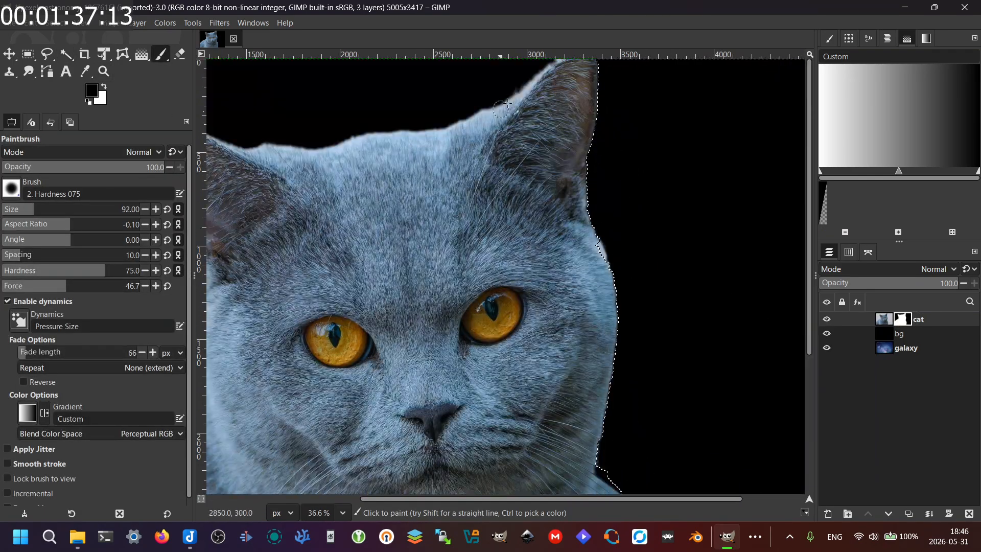
{"action": "scroll", "coordinate": [537, 230], "scroll_direction": "down", "scroll_amount": 3}
{"action": "scroll", "coordinate": [566, 364], "scroll_direction": "down", "scroll_amount": 3}
{"action": "scroll", "coordinate": [566, 364], "scroll_direction": "up", "scroll_amount": 2}
{"action": "scroll", "coordinate": [624, 351], "scroll_direction": "down", "scroll_amount": 2}
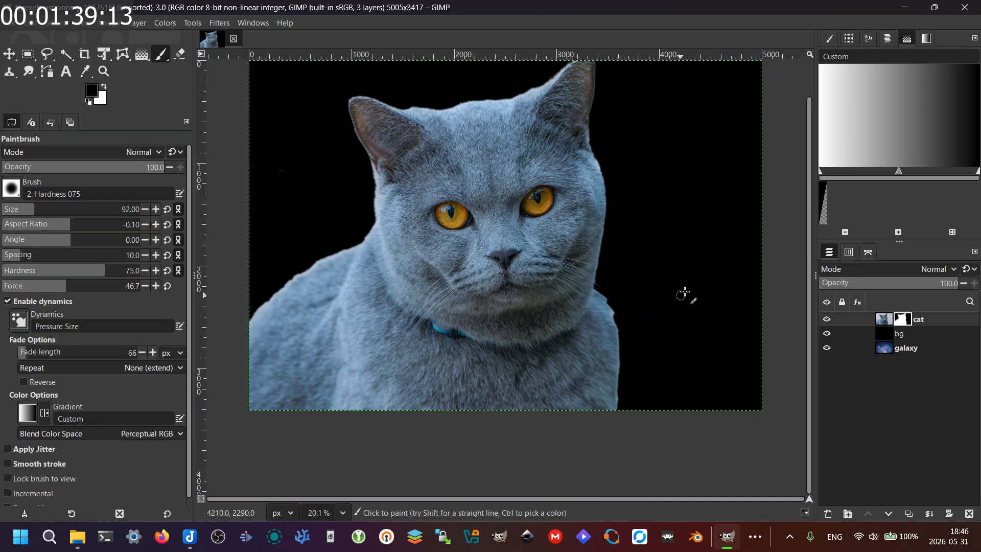
{"action": "scroll", "coordinate": [654, 320], "scroll_direction": "up", "scroll_amount": 1}
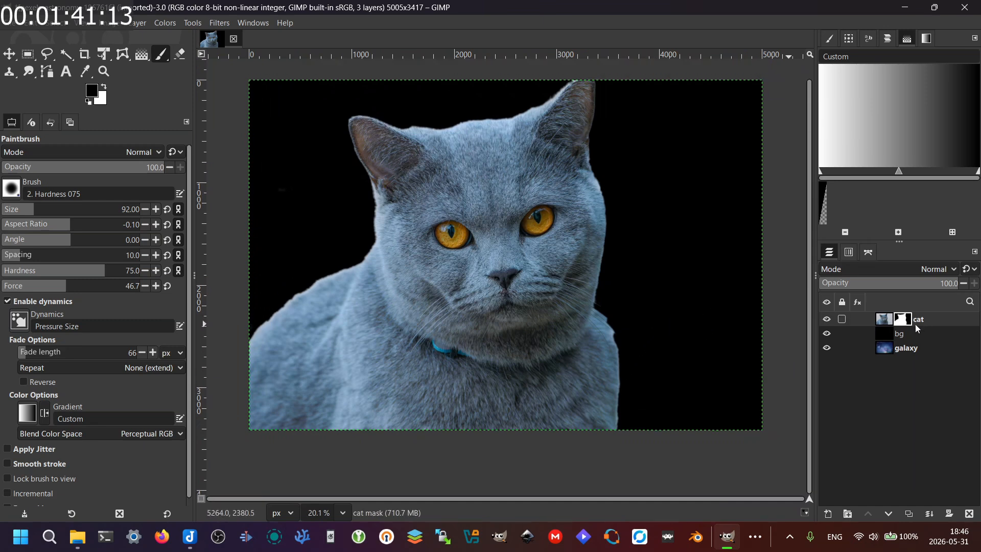
- Desaturate the cat layer's image with Hue-Saturation by setting the saturation to -100
{"action": "left_click", "coordinate": [883, 320]}
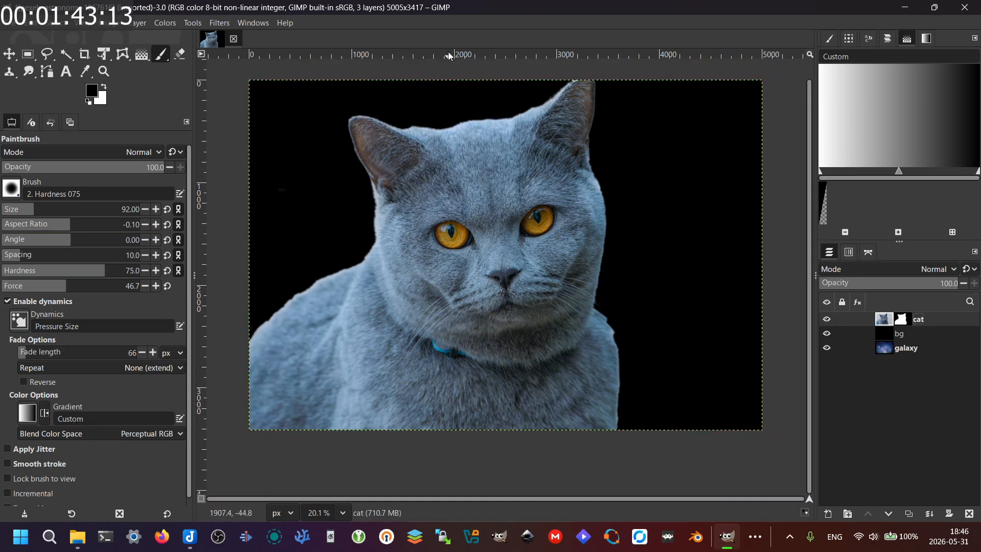
{"action": "left_click", "coordinate": [169, 23]}
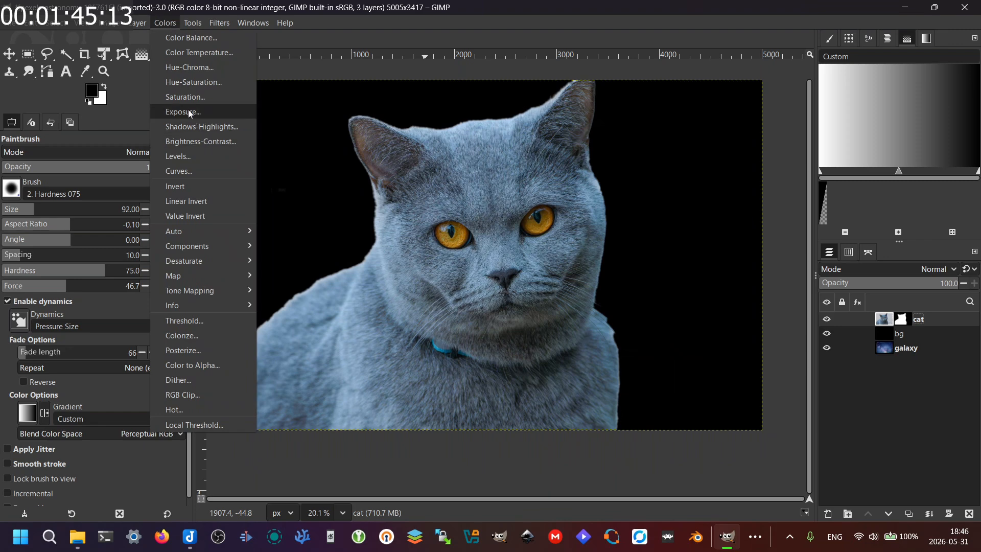
{"action": "left_click", "coordinate": [180, 81]}
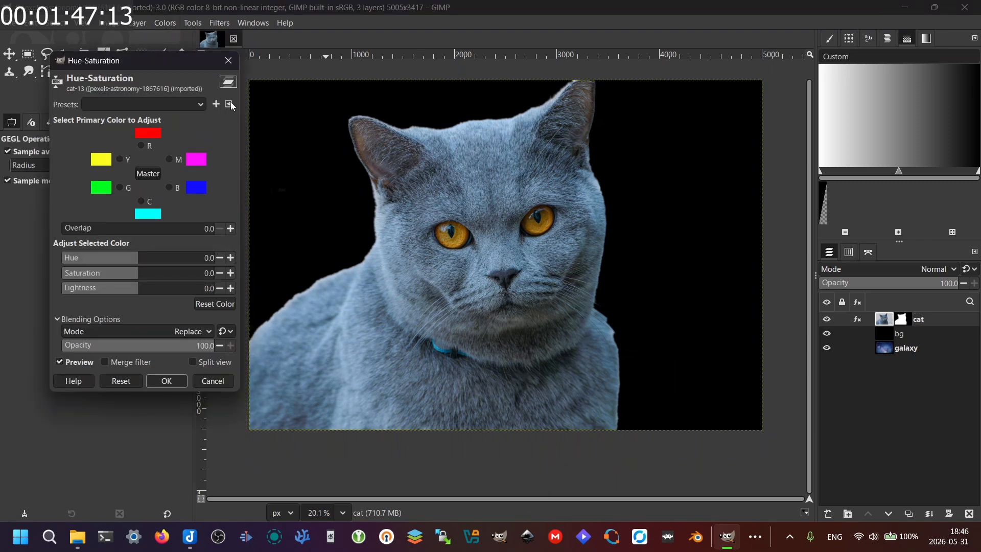
{"action": "left_click_drag", "start_coordinate": [39, 271], "coordinate": [23, 270]}
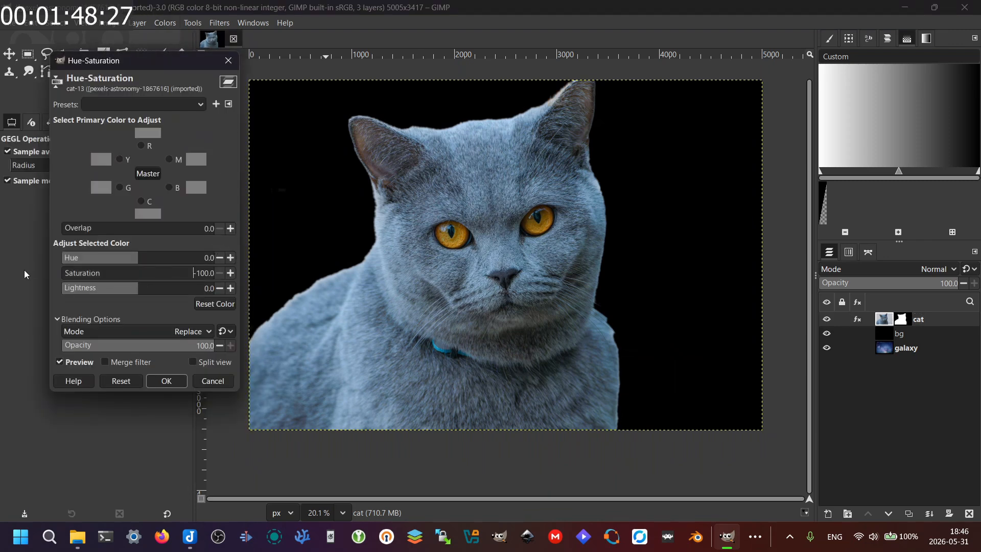
{"action": "left_click", "coordinate": [167, 381]}
- Convert the grey cat image to pure black and white with Threshold, adjusting the cut-off so the fur and eye details stay defined
{"action": "left_click", "coordinate": [168, 22]}
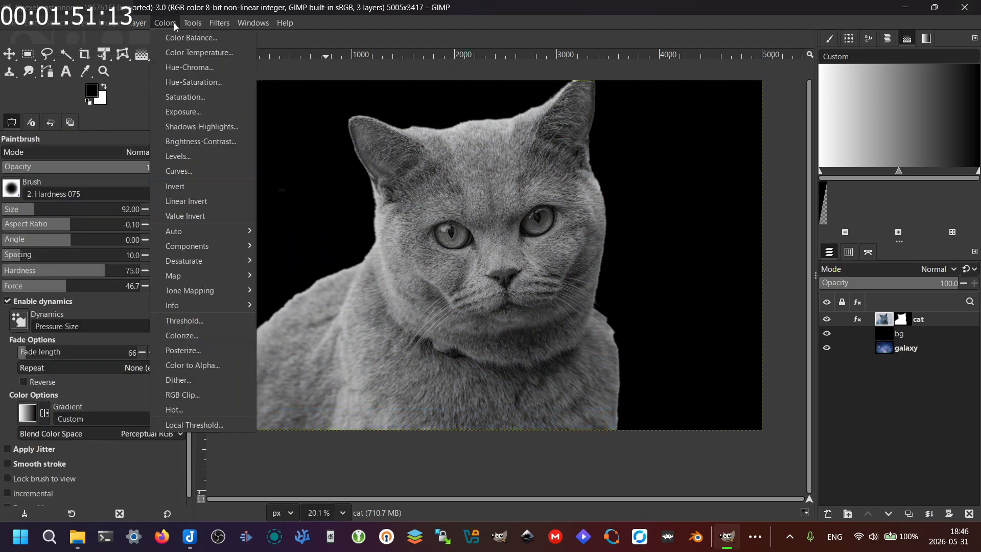
{"action": "left_click", "coordinate": [205, 321]}
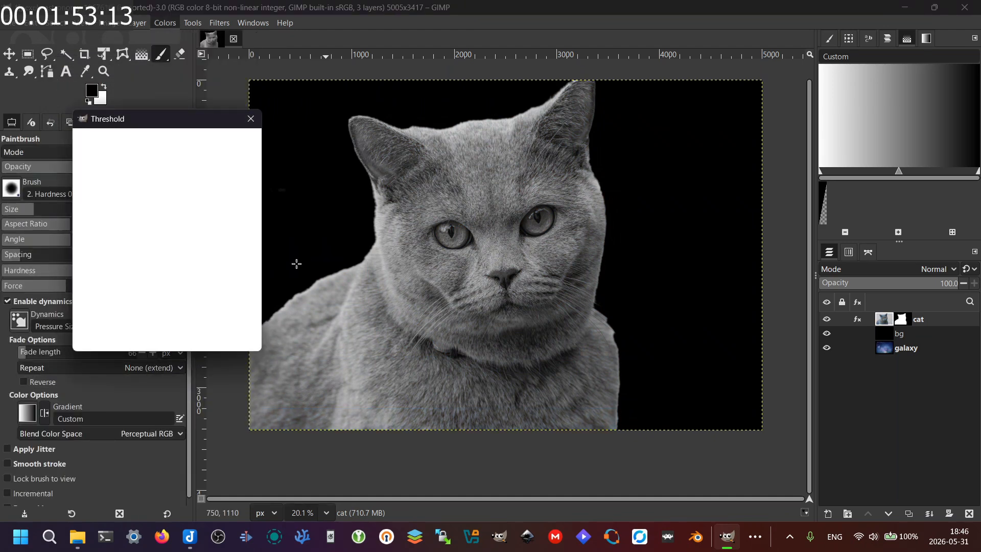
{"action": "mouse_move", "coordinate": [170, 262]}
{"action": "left_mouse_down"}
{"action": "mouse_move", "coordinate": [95, 264]}
{"action": "mouse_move", "coordinate": [204, 265]}
{"action": "mouse_move", "coordinate": [185, 272]}
{"action": "left_mouse_up"}
{"action": "left_click", "coordinate": [189, 341]}
- Duplicate the cat layer, hide the original, and apply the copy's layer mask
{"action": "key", "text": "ctrl+shift+d"}
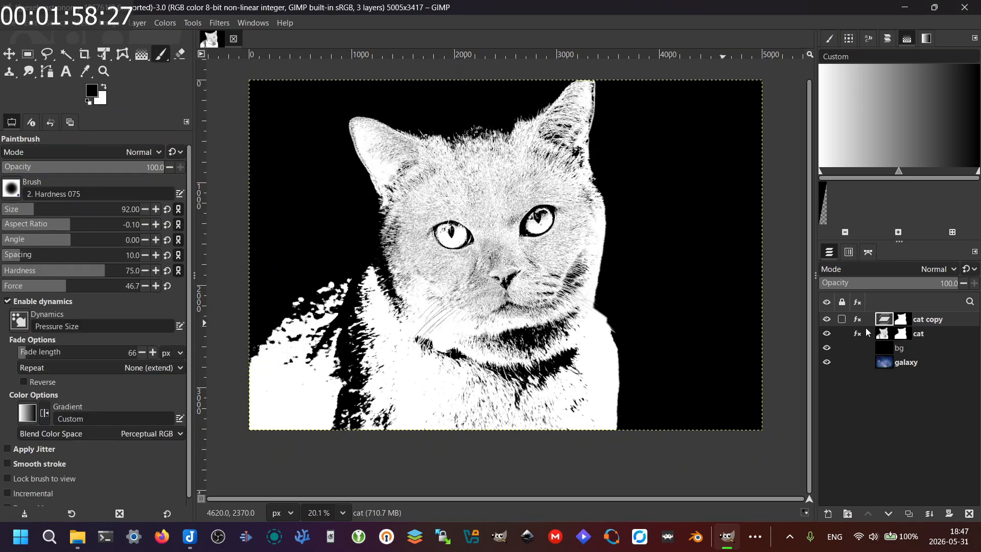
{"action": "left_click", "coordinate": [827, 334]}
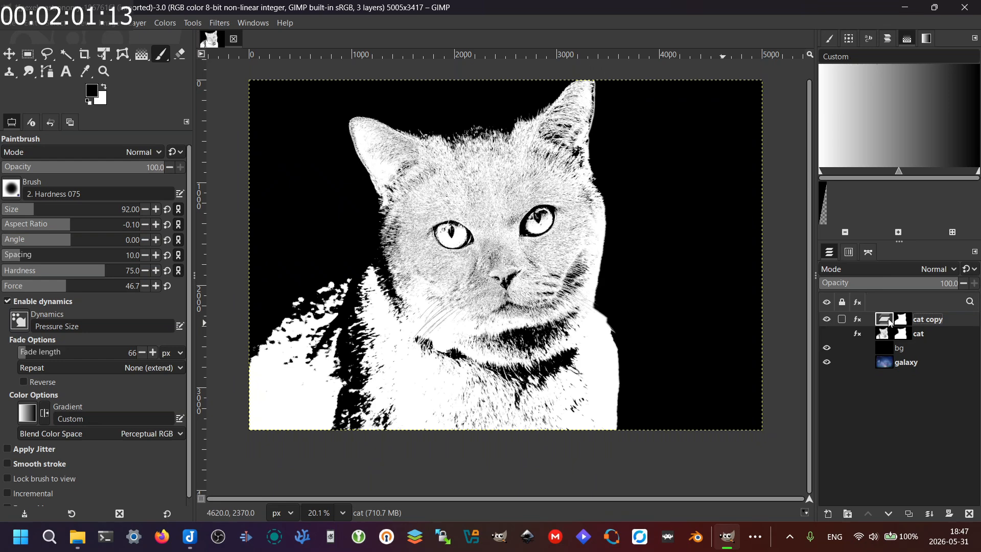
{"action": "right_click", "coordinate": [889, 320]}
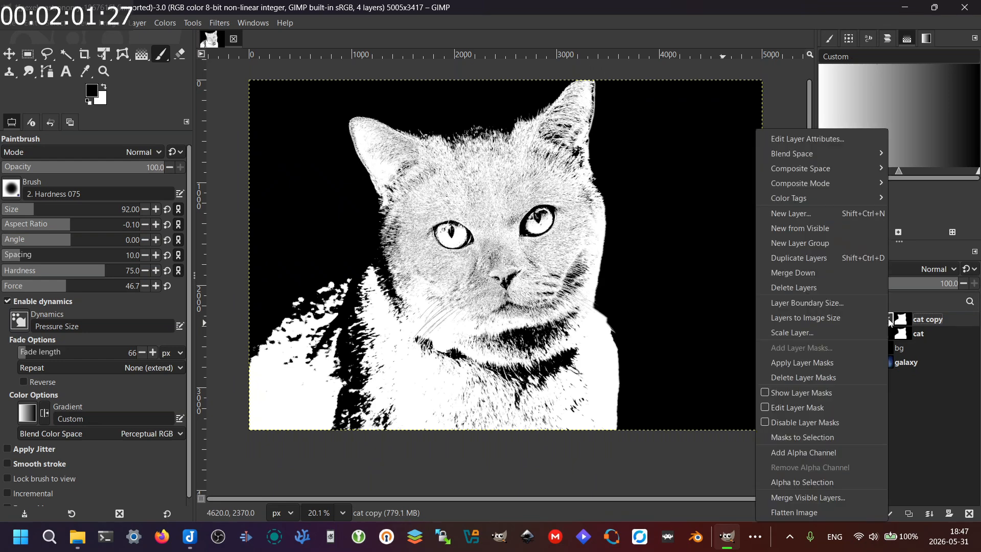
{"action": "left_click", "coordinate": [841, 363]}
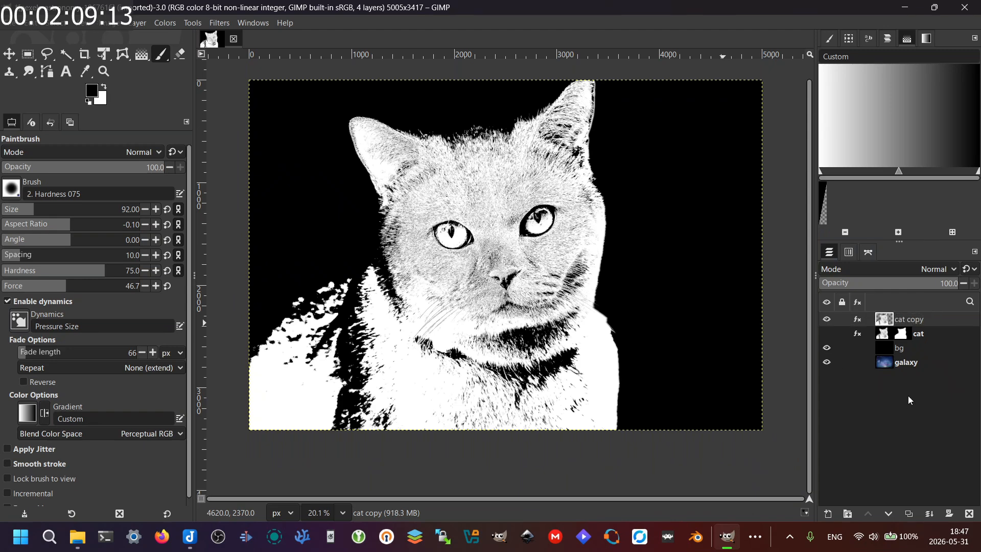
- Add a new layer beneath the cat copy and merge the cat copy down into it
{"action": "right_click", "coordinate": [887, 320]}
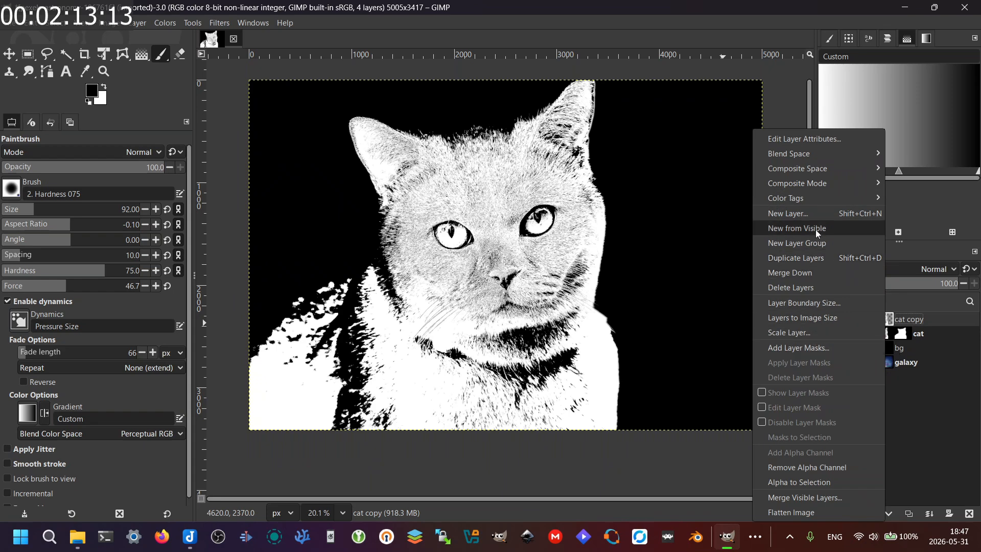
{"action": "left_click", "coordinate": [799, 217]}
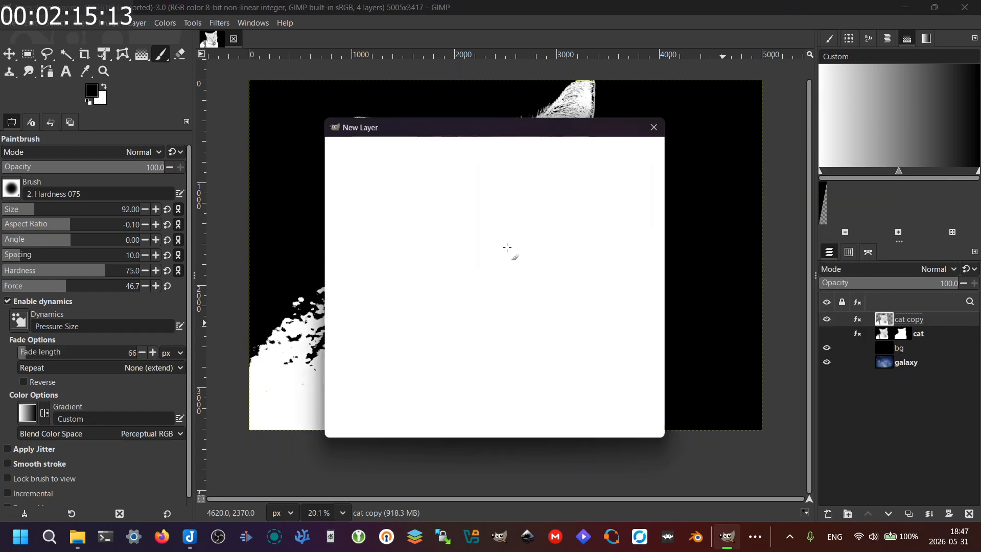
{"action": "key", "text": "Return"}
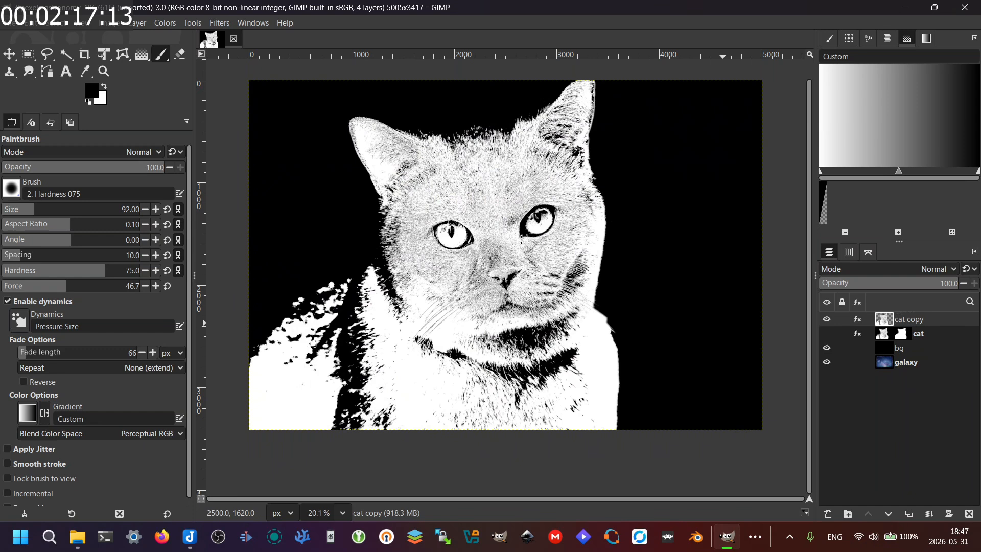
{"action": "left_click_drag", "start_coordinate": [886, 327], "coordinate": [888, 338]}
{"action": "left_click", "coordinate": [884, 324]}
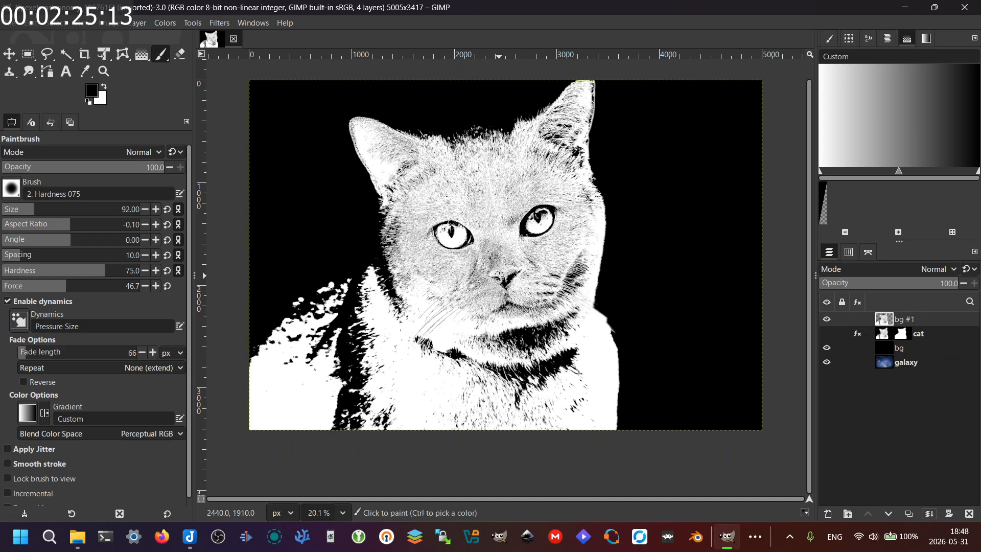
- Switch to Select by Color, try selecting the area beside the cat on the merged layer, and clear that selection
{"action": "left_click", "coordinate": [65, 55]}
{"action": "left_click_drag", "start_coordinate": [66, 55], "coordinate": [106, 74]}
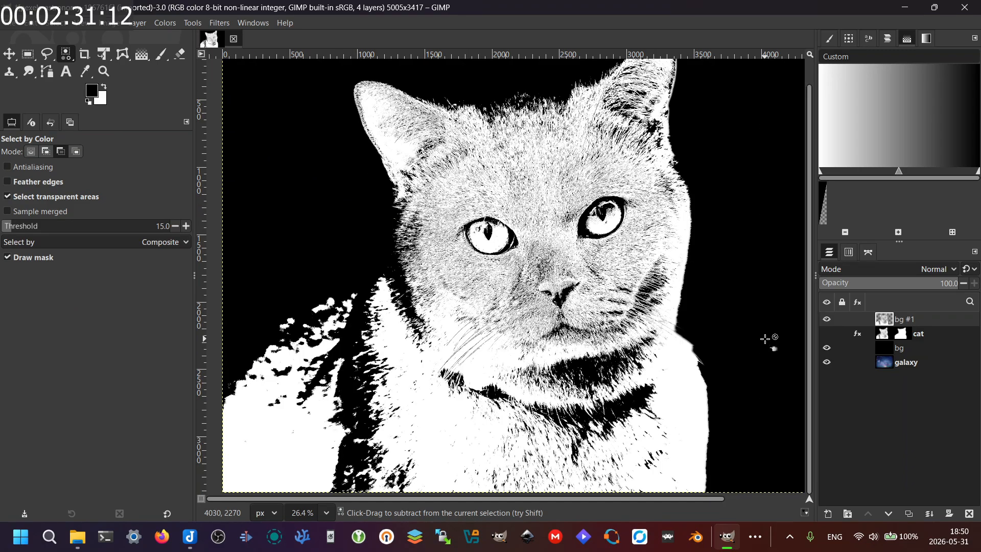
{"action": "left_click", "coordinate": [765, 339]}
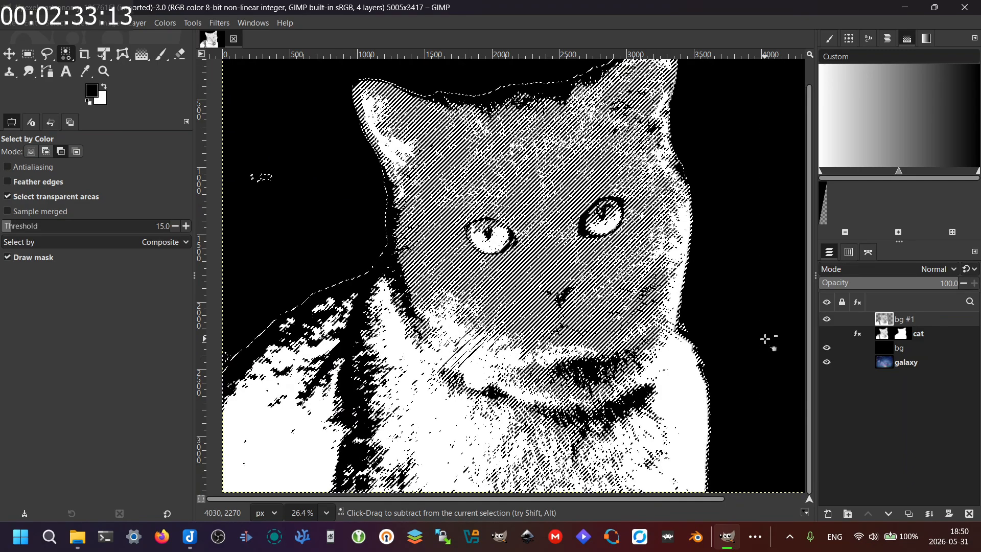
{"action": "key", "text": "ctrl+shift+a"}
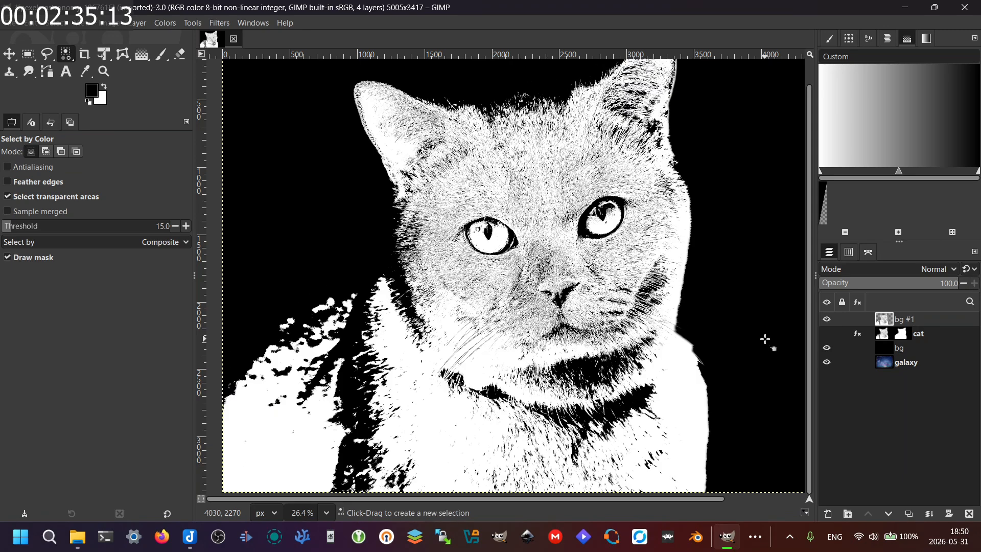
- Hide the bg layer and delete the white areas of the bg #1 layer using Select by Color, leaving nothing selected
{"action": "left_click", "coordinate": [827, 349]}
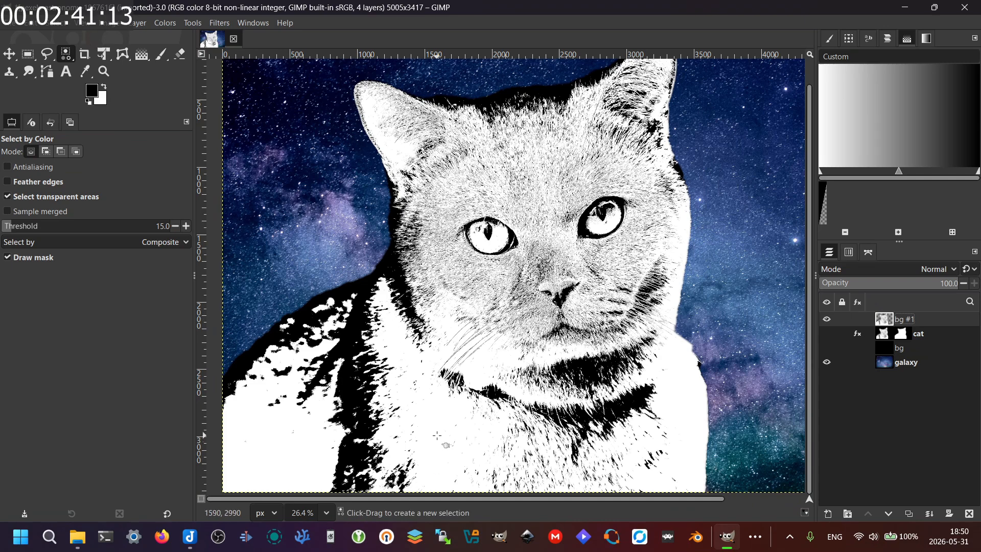
{"action": "left_click_drag", "start_coordinate": [435, 437], "coordinate": [437, 436]}
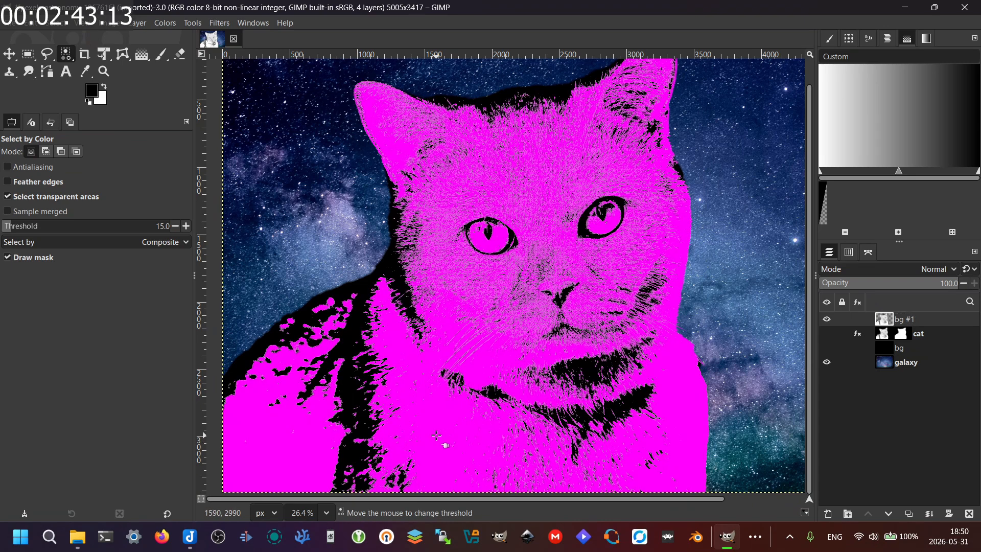
{"action": "left_click_drag", "start_coordinate": [802, 263], "coordinate": [795, 272]}
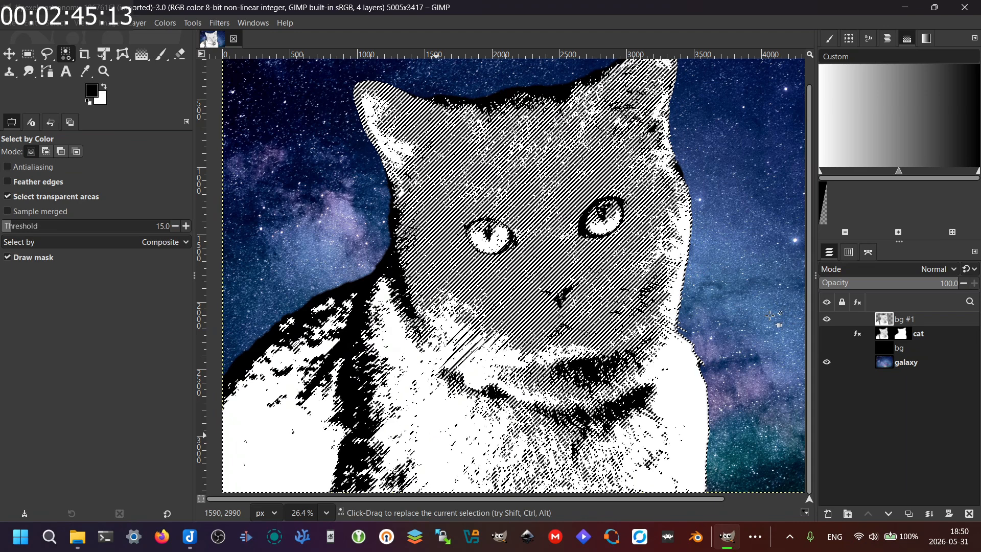
{"action": "key", "text": "Delete"}
{"action": "key", "text": "ctrl+shift+a"}
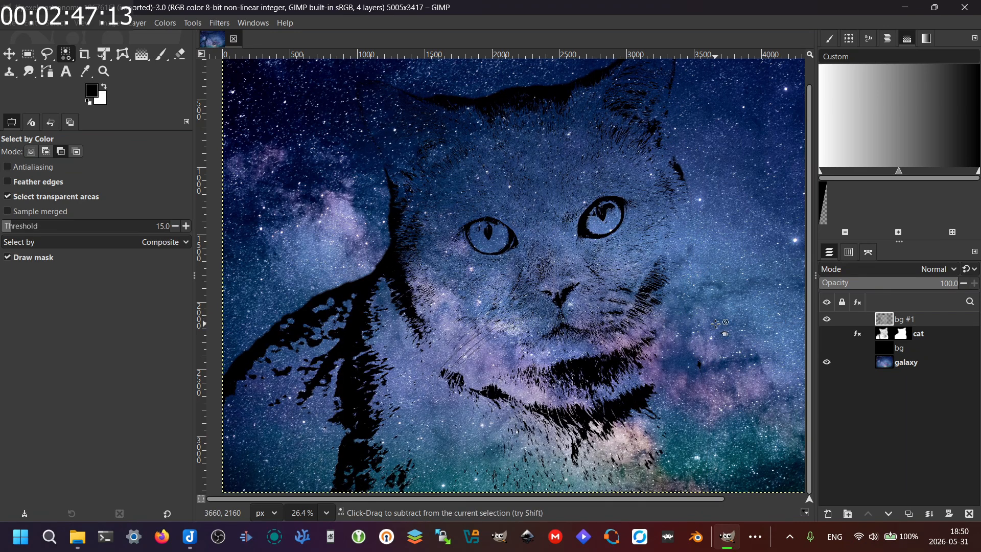
- Create a selection from the alpha of the bg #1 layer and hide that layer
{"action": "scroll", "coordinate": [771, 316], "scroll_direction": "down", "scroll_amount": 1}
{"action": "scroll", "coordinate": [716, 324], "scroll_direction": "right", "scroll_amount": 1}
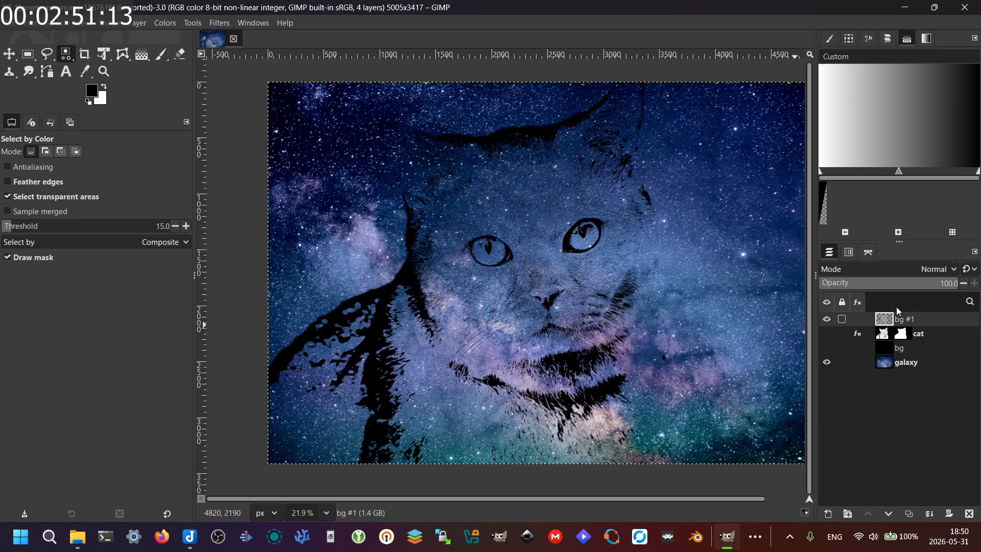
{"action": "right_click", "coordinate": [888, 323]}
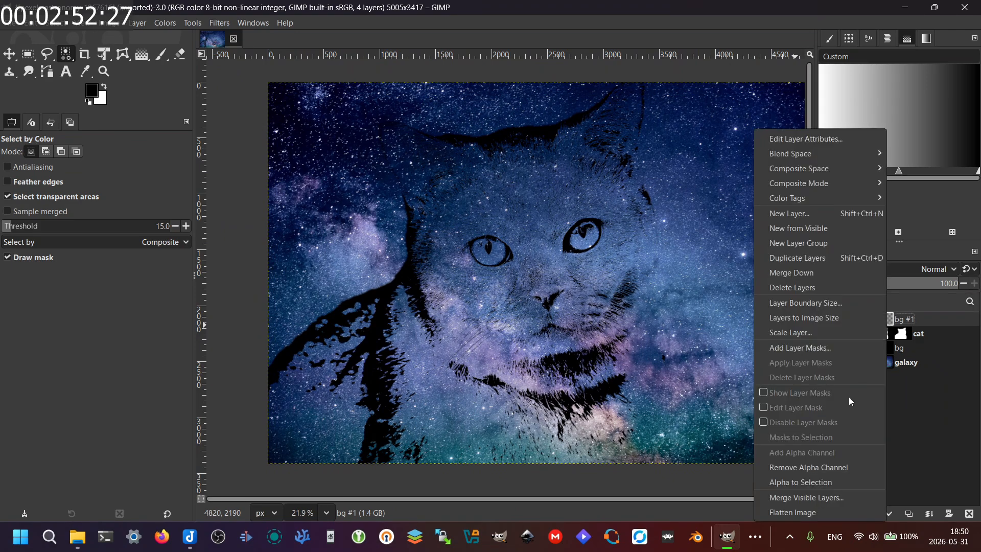
{"action": "left_click", "coordinate": [787, 482]}
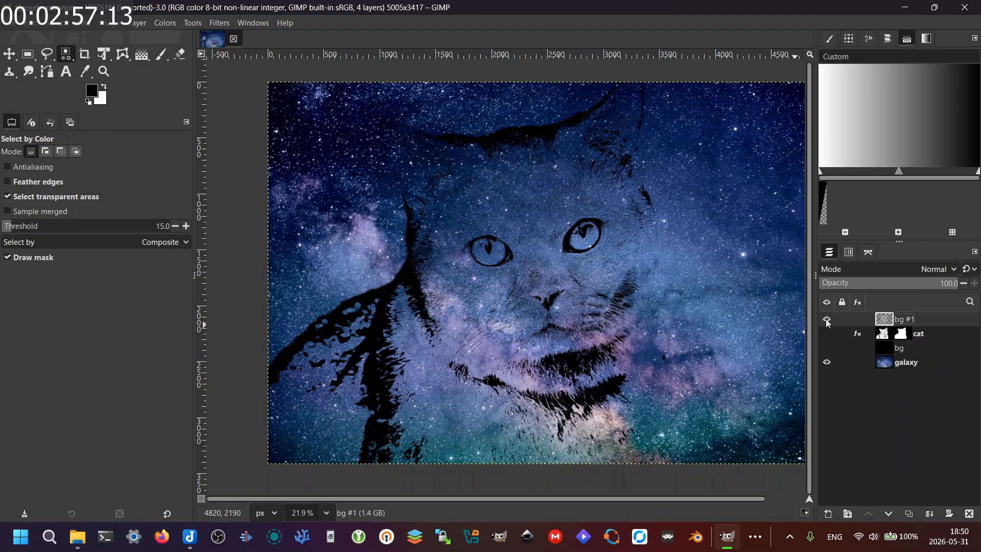
- Add a layer mask to the galaxy layer, initialized from the selection
{"action": "left_click", "coordinate": [892, 363]}
{"action": "right_click", "coordinate": [891, 366]}
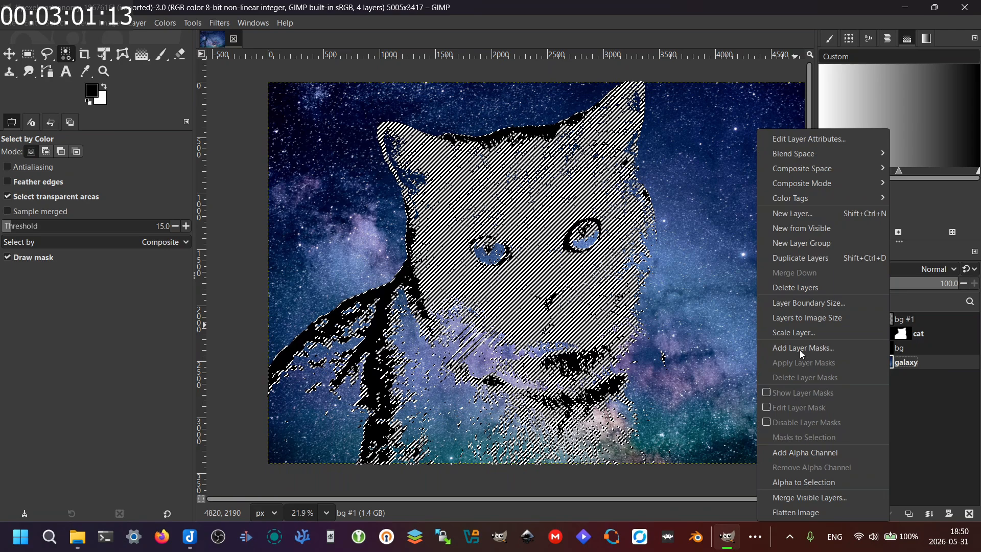
{"action": "left_click", "coordinate": [800, 349]}
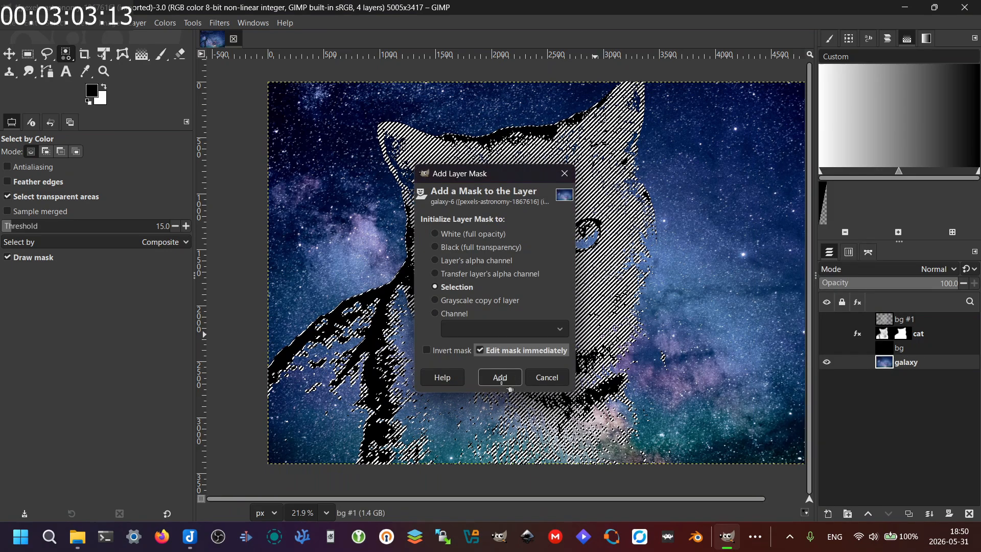
{"action": "left_click", "coordinate": [500, 378]}
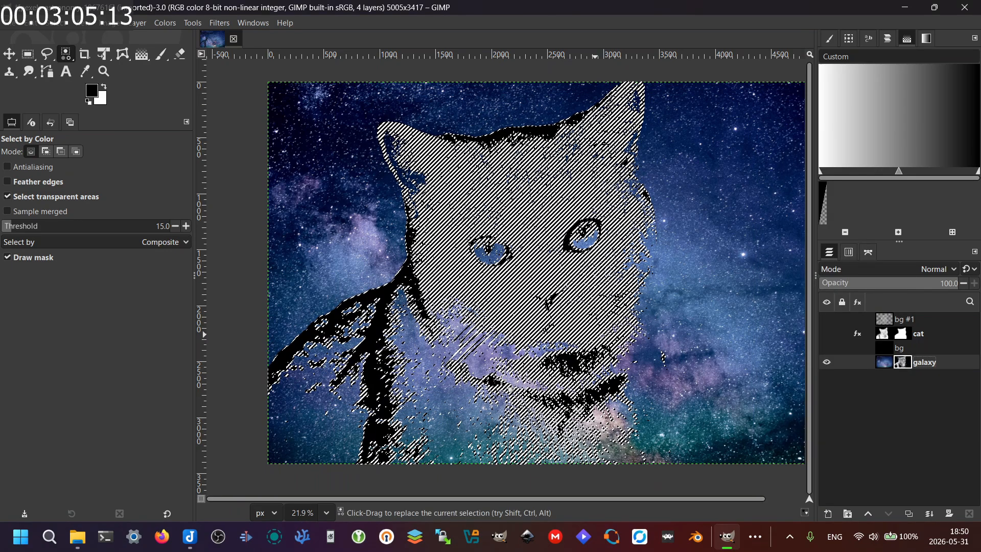
- Clear the selection and move the masked galaxy layer so the cat sits closer to the canvas centre
{"action": "key", "text": "ctrl+shift+a"}
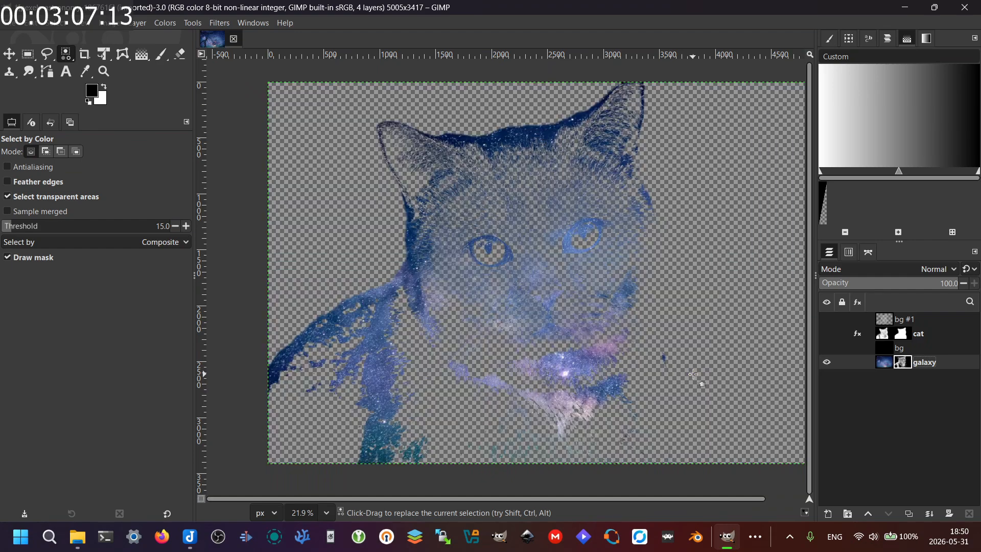
{"action": "key", "text": "m"}
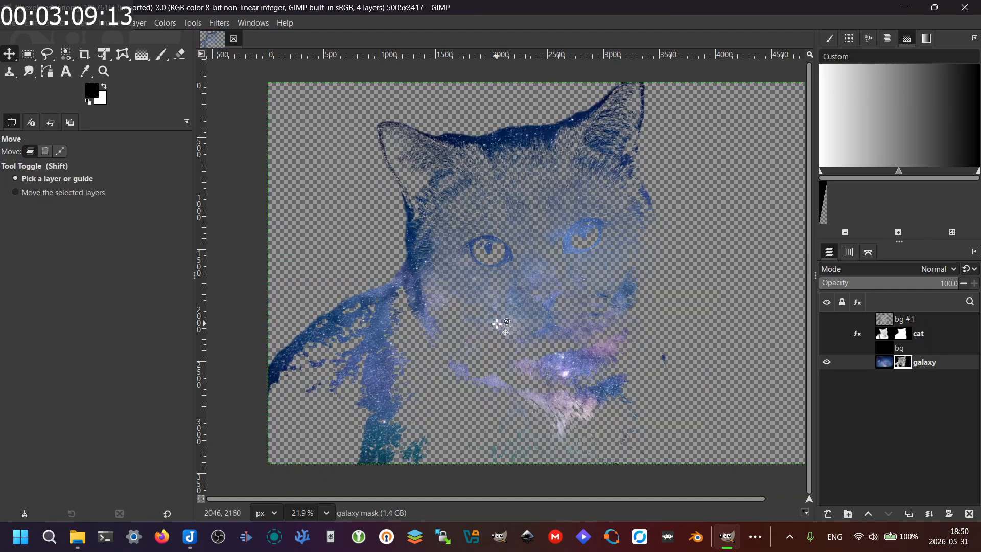
{"action": "left_click_drag", "start_coordinate": [544, 306], "coordinate": [473, 311]}
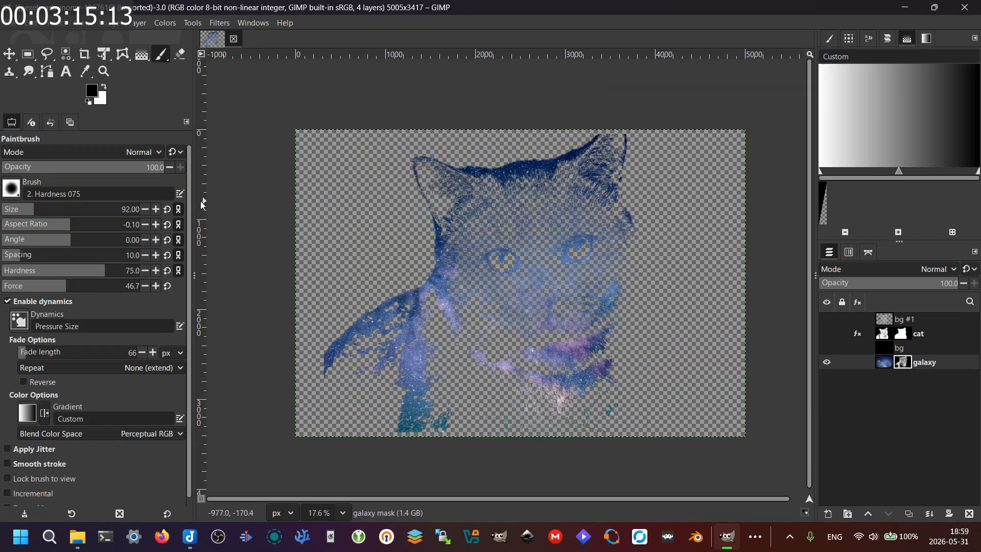
- Shift the galaxy layer's image from blue to green by changing the hue in Hue-Saturation
{"action": "left_click", "coordinate": [879, 366]}
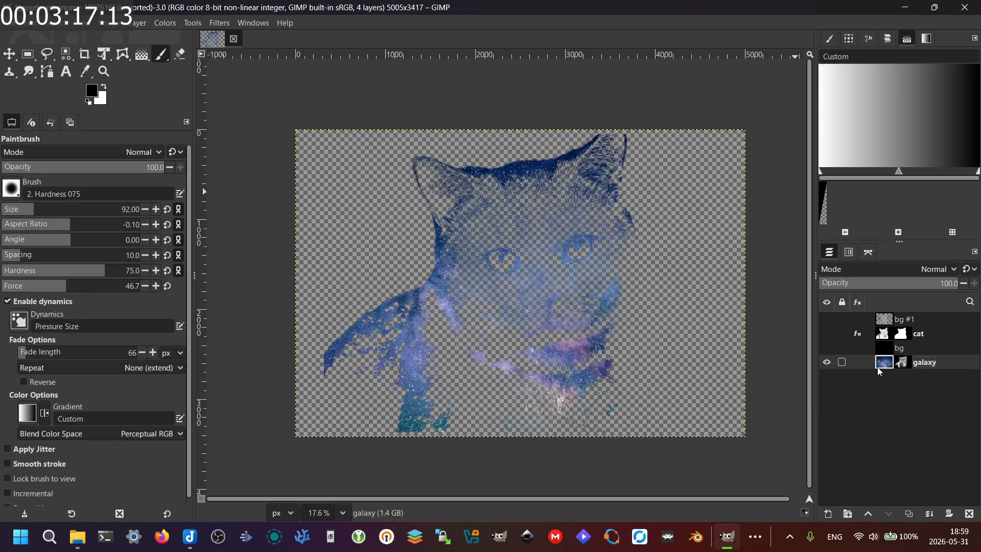
{"action": "left_click", "coordinate": [164, 23]}
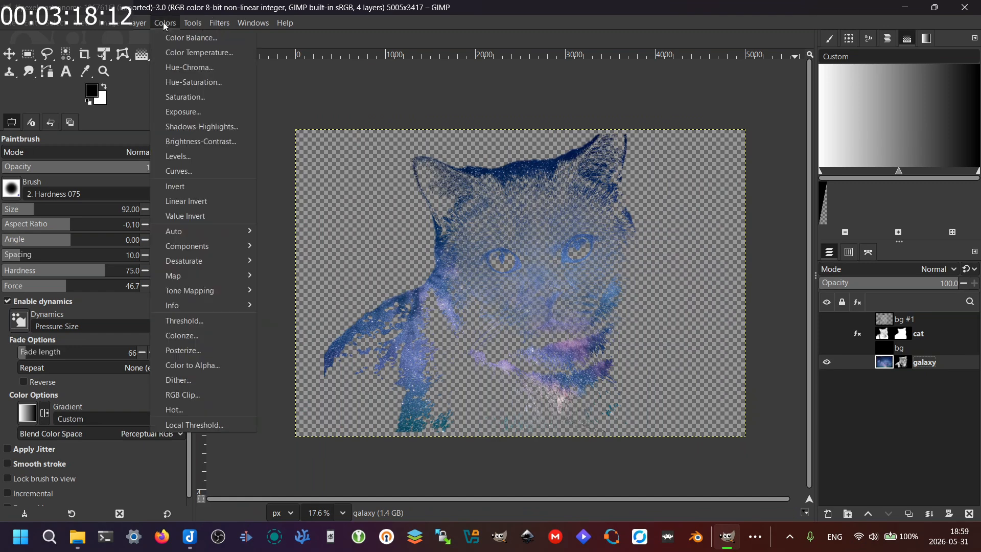
{"action": "left_click", "coordinate": [191, 81]}
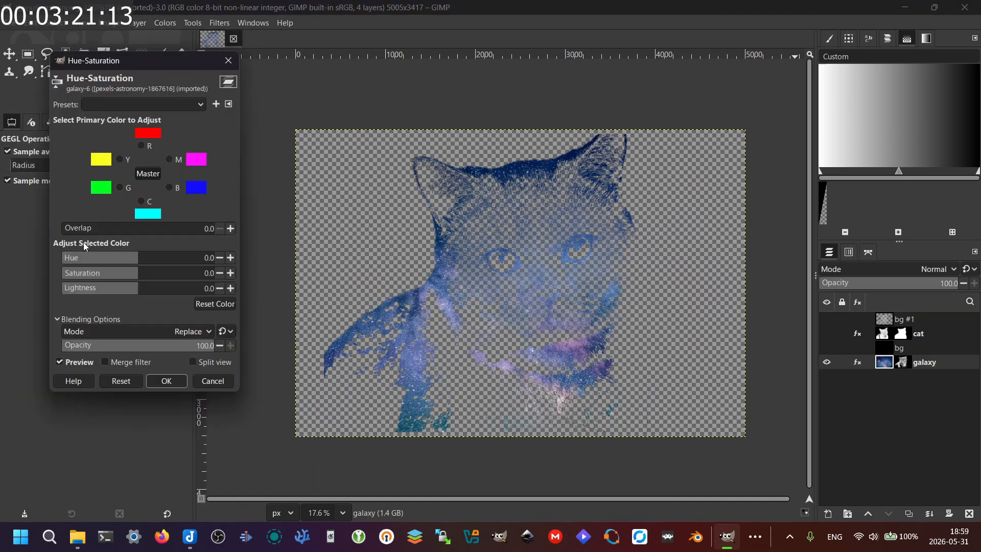
{"action": "left_click", "coordinate": [81, 258]}
{"action": "left_click", "coordinate": [166, 381]}
- Intensify the galaxy layer's green colours with Hue-Chroma
{"action": "left_click", "coordinate": [162, 24]}
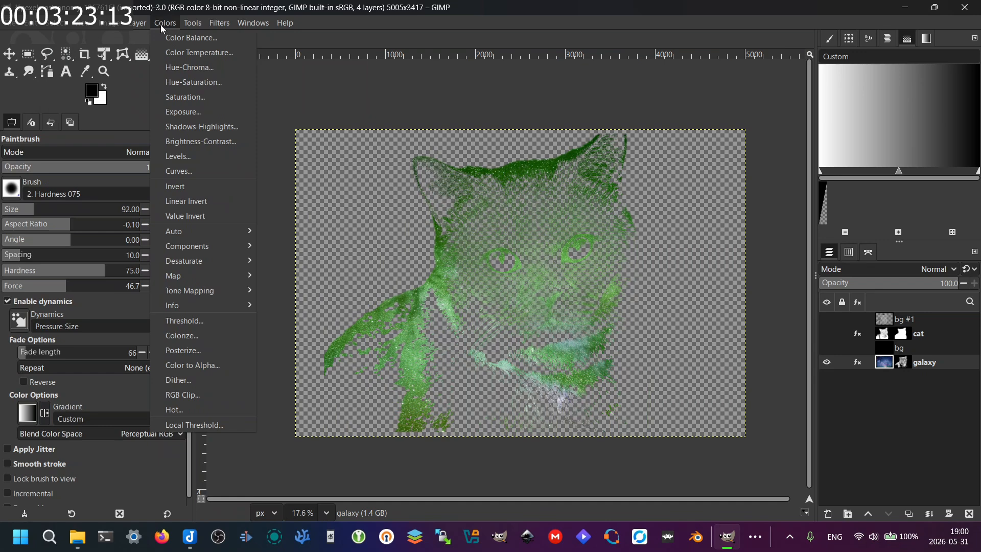
{"action": "left_click", "coordinate": [175, 67]}
{"action": "left_click_drag", "start_coordinate": [165, 136], "coordinate": [178, 136]}
{"action": "left_click", "coordinate": [119, 151]}
{"action": "left_click", "coordinate": [160, 226]}
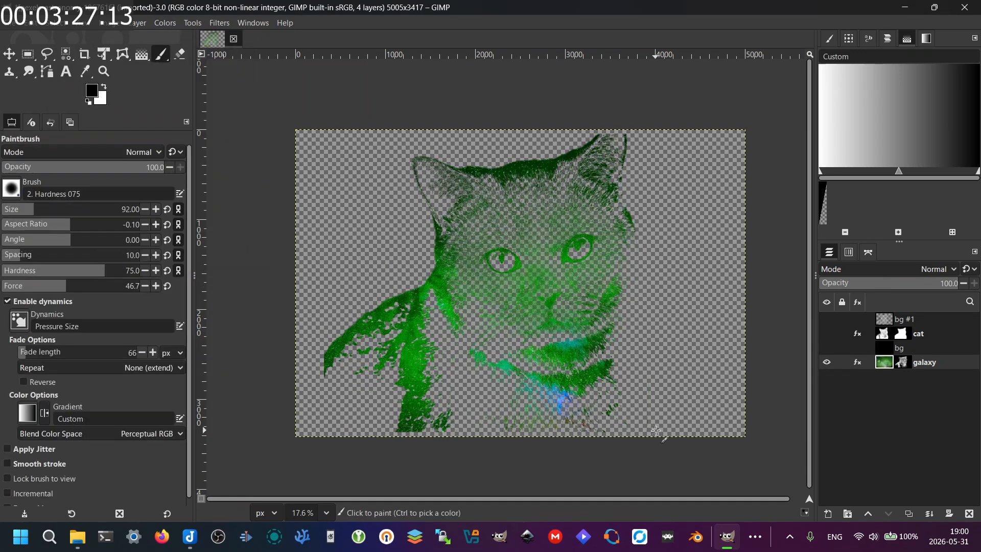
- Paint black with an enlarged brush on the galaxy layer's mask to hide the cat's body below the head
{"action": "left_click", "coordinate": [903, 362]}
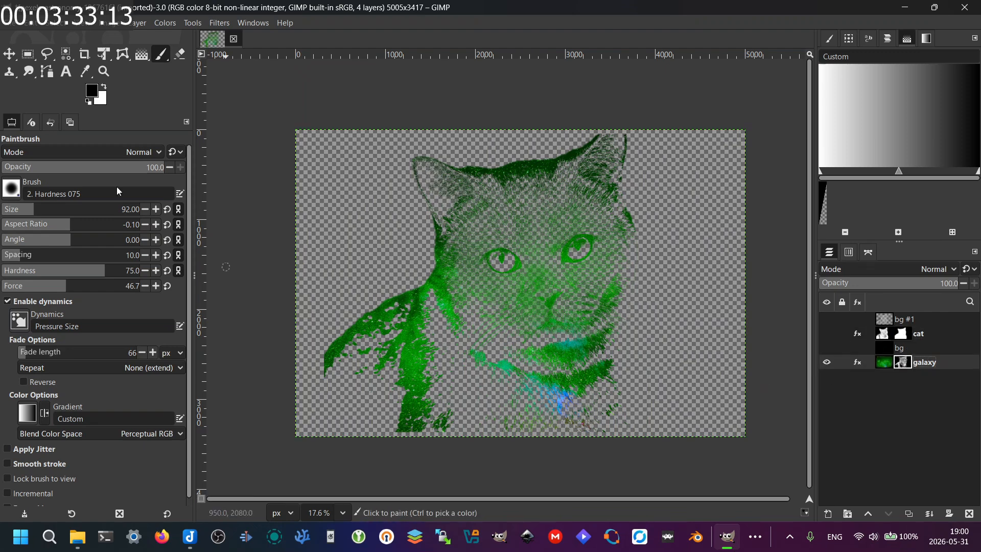
{"action": "left_click_drag", "start_coordinate": [113, 205], "coordinate": [254, 208]}
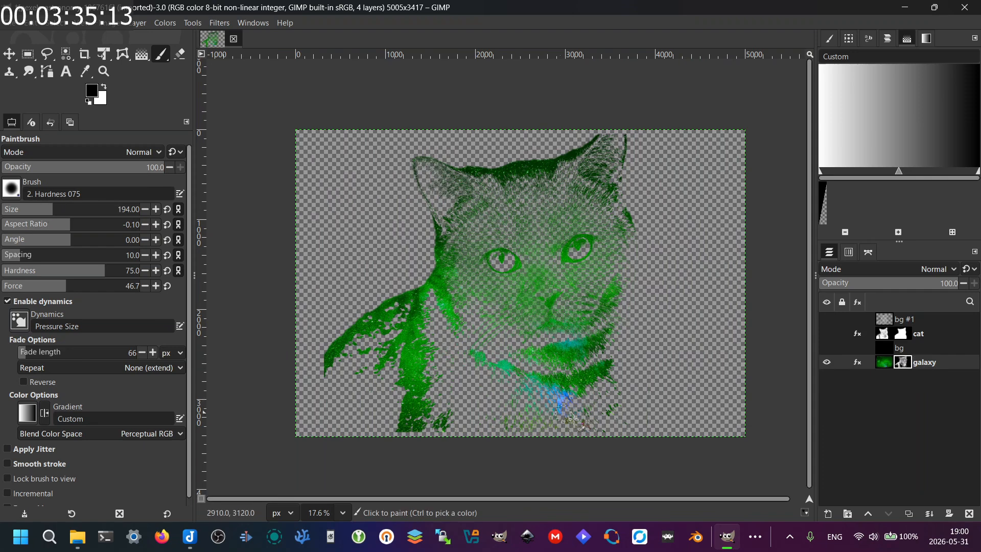
{"action": "left_click", "coordinate": [74, 208]}
{"action": "mouse_move", "coordinate": [606, 395]}
{"action": "left_mouse_down"}
{"action": "mouse_move", "coordinate": [568, 421]}
{"action": "mouse_move", "coordinate": [404, 417]}
{"action": "mouse_move", "coordinate": [423, 280]}
{"action": "mouse_move", "coordinate": [552, 363]}
{"action": "mouse_move", "coordinate": [606, 329]}
{"action": "mouse_move", "coordinate": [435, 281]}
{"action": "left_mouse_up"}
- Move the masked cat head down and to the left on the canvas, and apply the galaxy layer's mask
{"action": "key", "text": "m"}
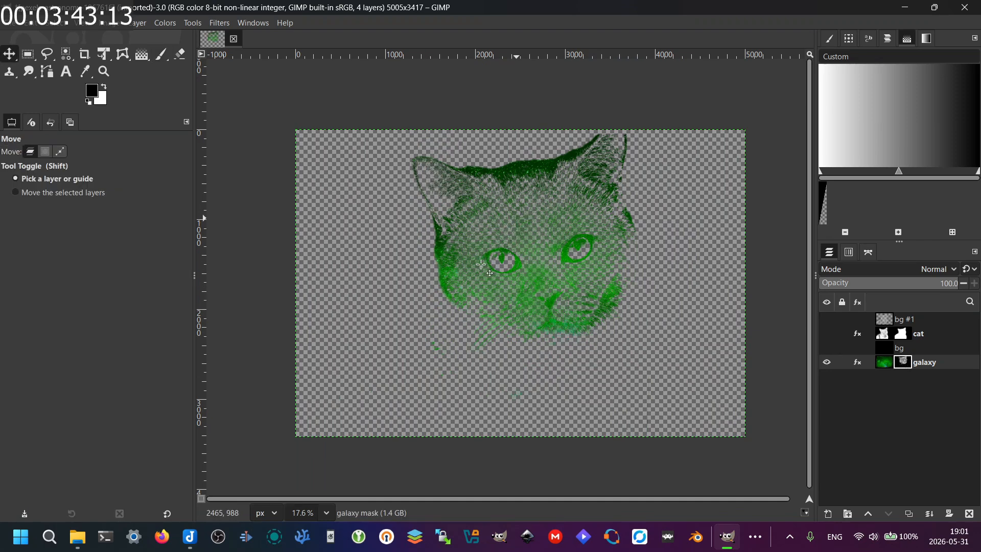
{"action": "left_click_drag", "start_coordinate": [517, 202], "coordinate": [462, 210]}
{"action": "right_click", "coordinate": [906, 367]}
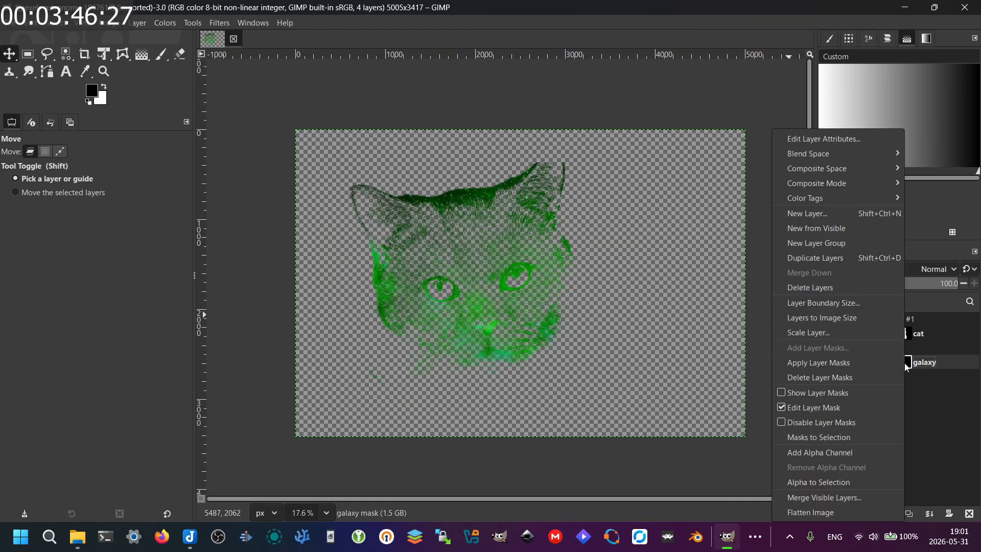
{"action": "left_click", "coordinate": [844, 374]}
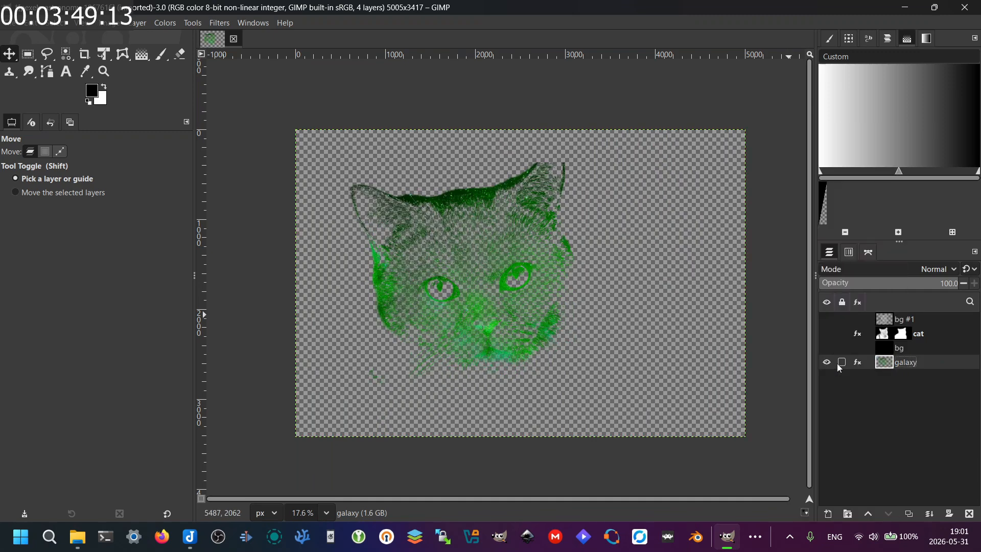
- Crop the galaxy layer to its content and centre it horizontally relative to the image
{"action": "key", "text": "q"}
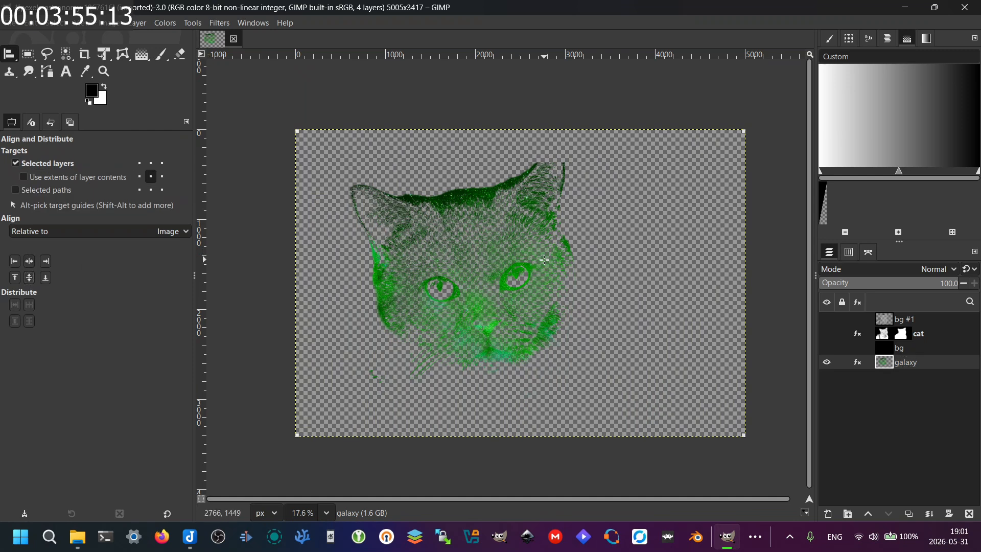
{"action": "right_click", "coordinate": [529, 265]}
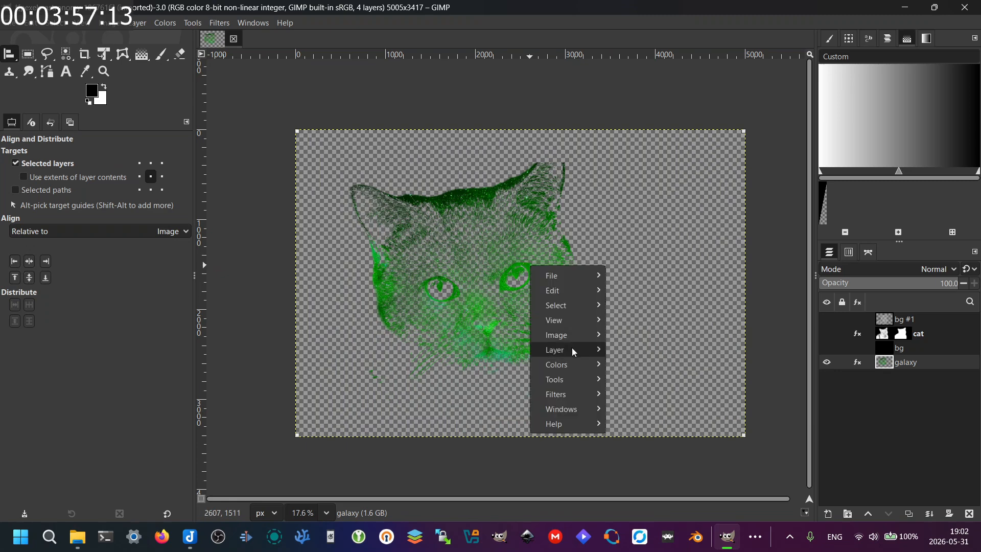
{"action": "mouse_move", "coordinate": [572, 348]}
{"action": "left_click", "coordinate": [646, 513]}
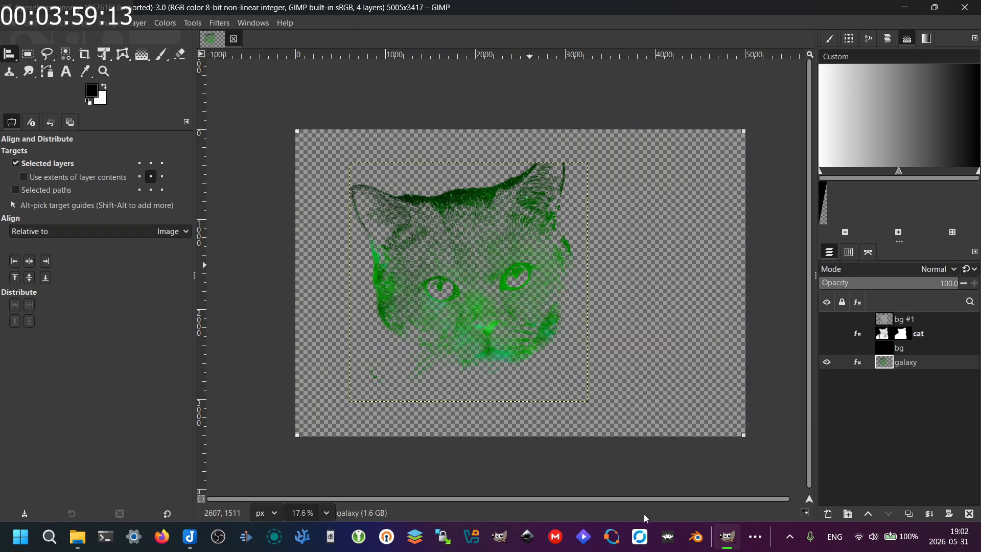
{"action": "left_click", "coordinate": [29, 262]}
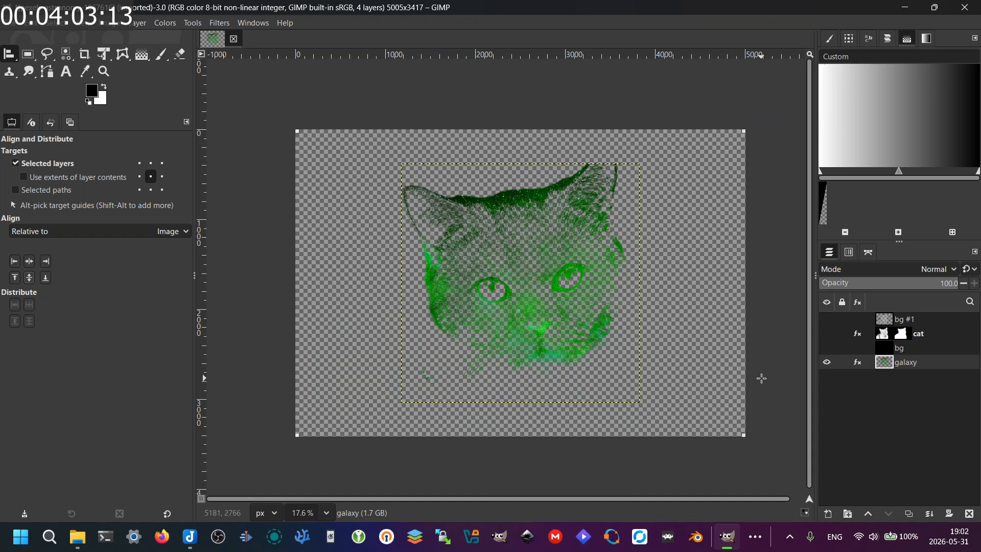
- Place the black bg layer beneath the galaxy layer and make it visible
{"action": "left_click_drag", "start_coordinate": [891, 352], "coordinate": [894, 373]}
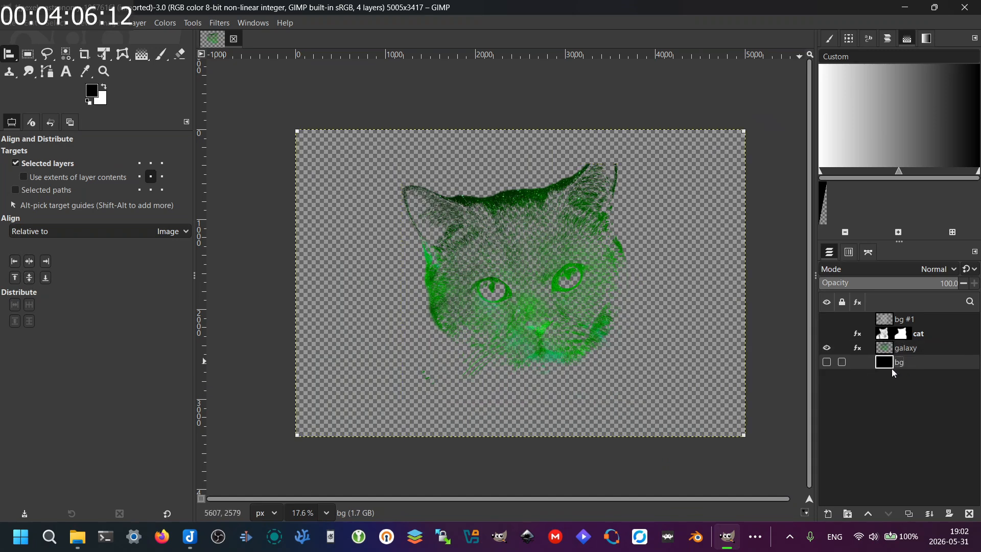
{"action": "left_click", "coordinate": [827, 362]}
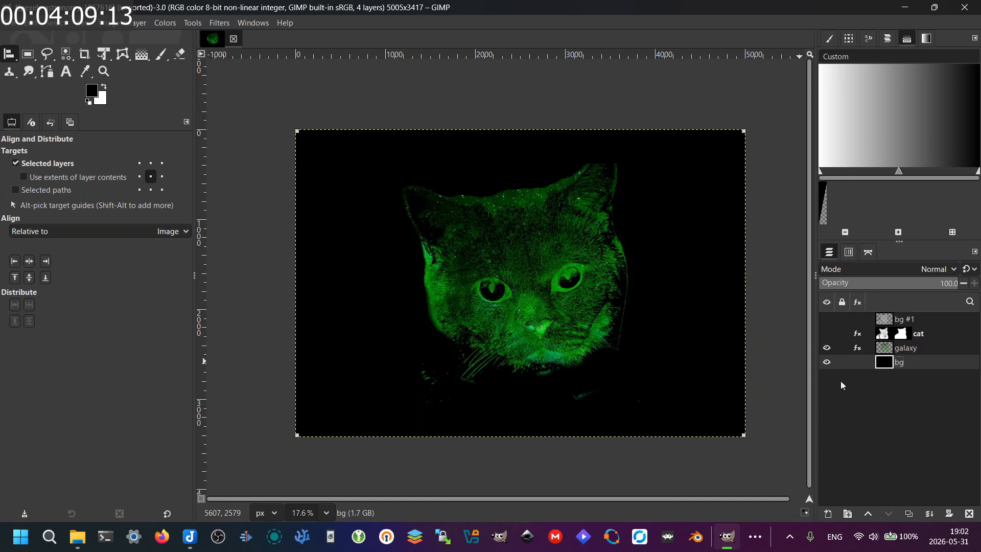
- Erase the stray green remnants below the cat's head on the galaxy layer
{"action": "left_click", "coordinate": [883, 352]}
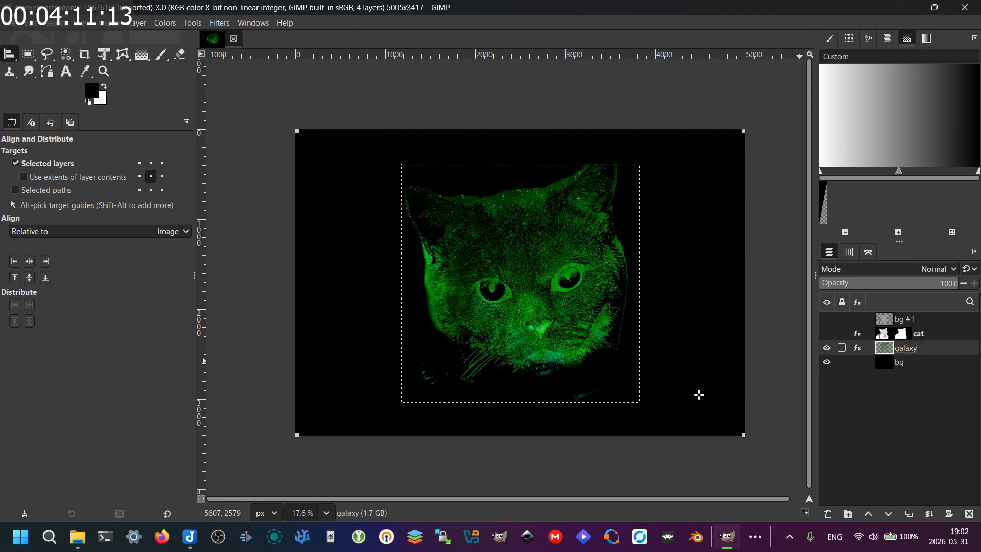
{"action": "key", "text": "e"}
{"action": "key", "text": "shift+e"}
{"action": "scroll", "coordinate": [433, 402], "scroll_direction": "up", "scroll_amount": 2}
{"action": "left_click_drag", "start_coordinate": [436, 403], "coordinate": [425, 383]}
{"action": "left_click", "coordinate": [598, 406]}
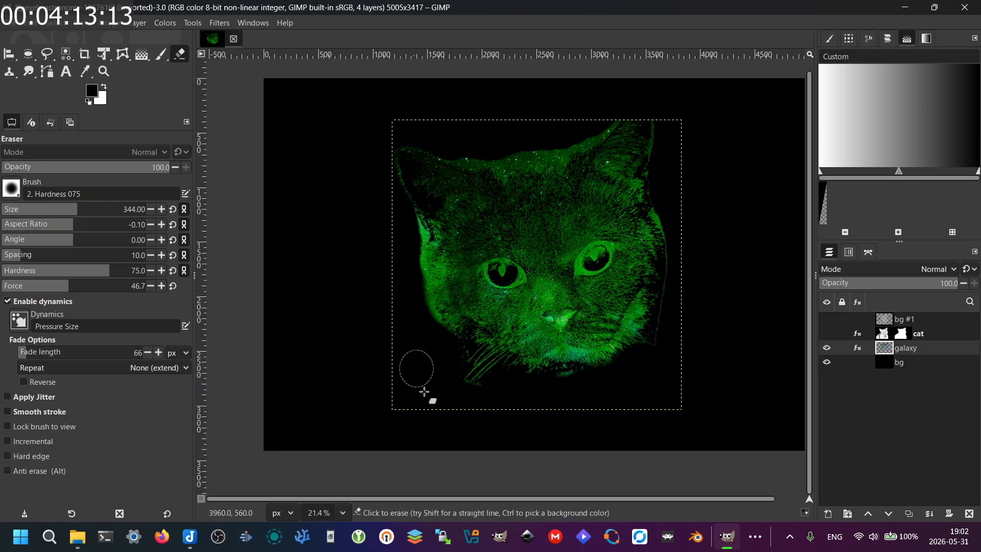
- Fill the bg layer with a radial white-to-black gradient from the cat's nose to a point far beyond the canvas's upper-left corner
{"action": "scroll", "coordinate": [634, 396], "scroll_direction": "down", "scroll_amount": 1}
{"action": "left_click", "coordinate": [900, 362]}
{"action": "left_click", "coordinate": [141, 54]}
{"action": "scroll", "coordinate": [475, 314], "scroll_direction": "down", "scroll_amount": 1}
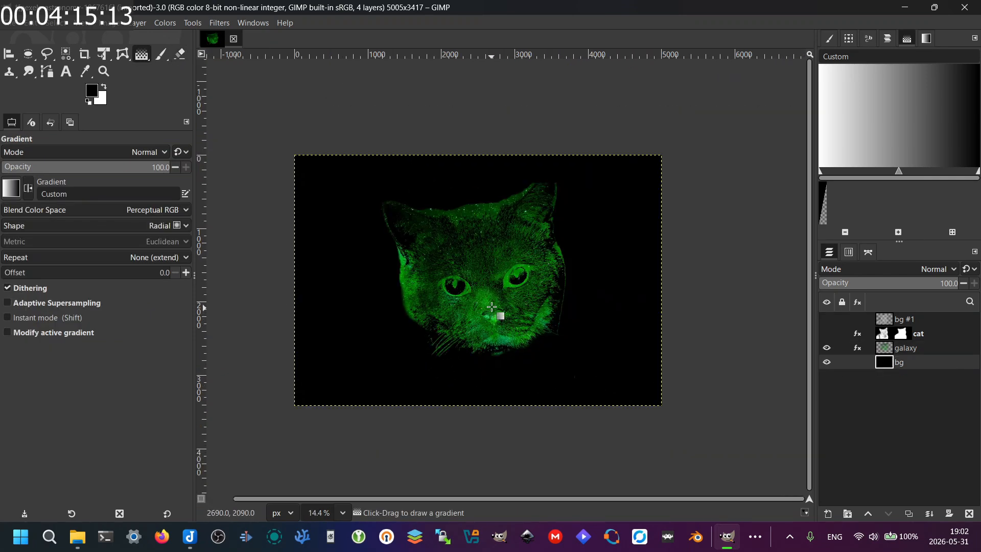
{"action": "left_click_drag", "start_coordinate": [492, 309], "coordinate": [490, 305]}
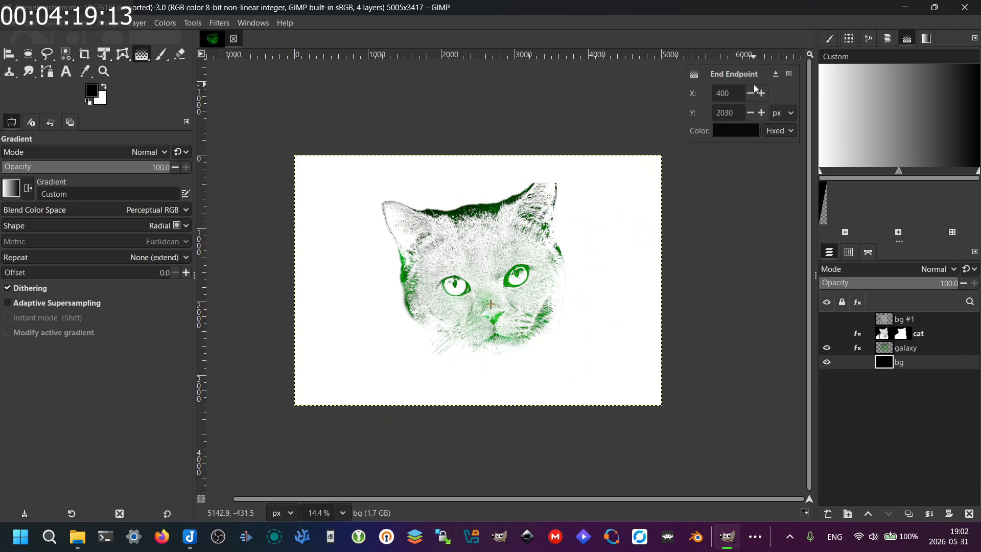
{"action": "left_click", "coordinate": [790, 74]}
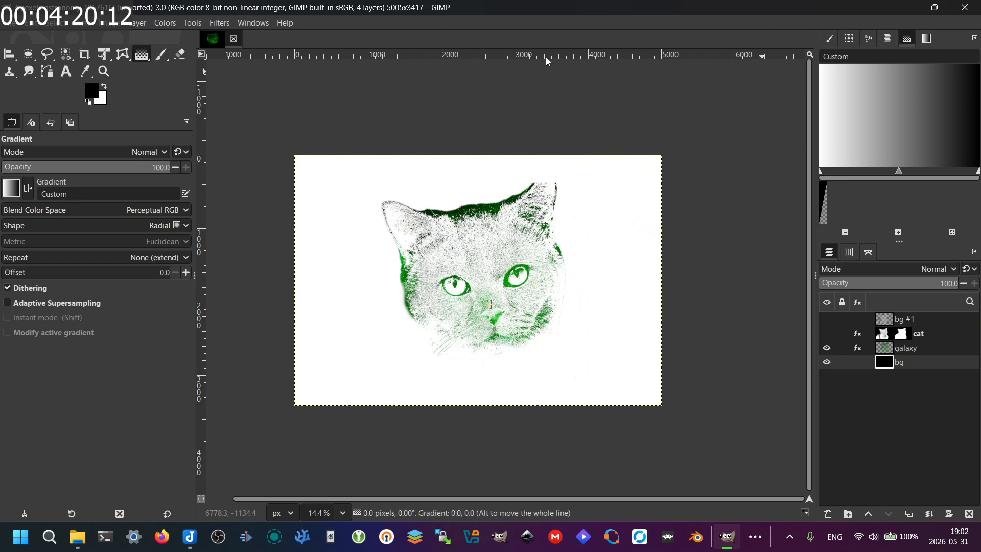
{"action": "left_click", "coordinate": [891, 350]}
{"action": "left_click", "coordinate": [891, 363]}
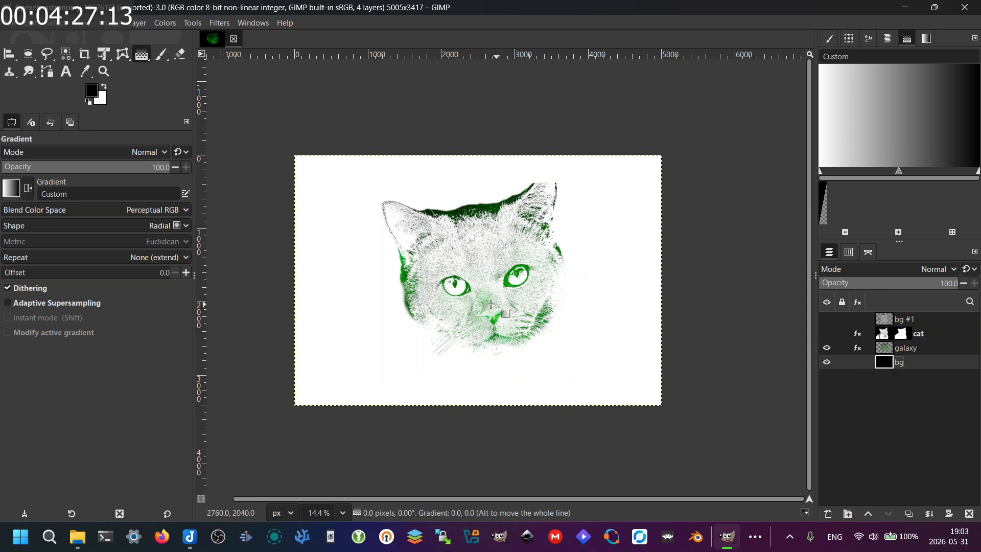
{"action": "key", "text": "Return"}
{"action": "left_click_drag", "start_coordinate": [489, 305], "coordinate": [125, 24]}
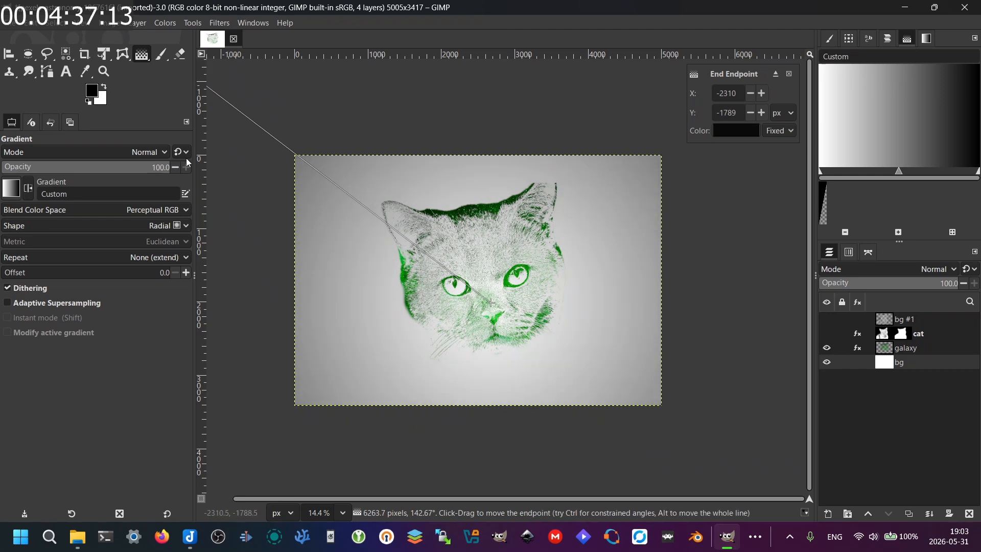
{"action": "key", "text": "Return"}
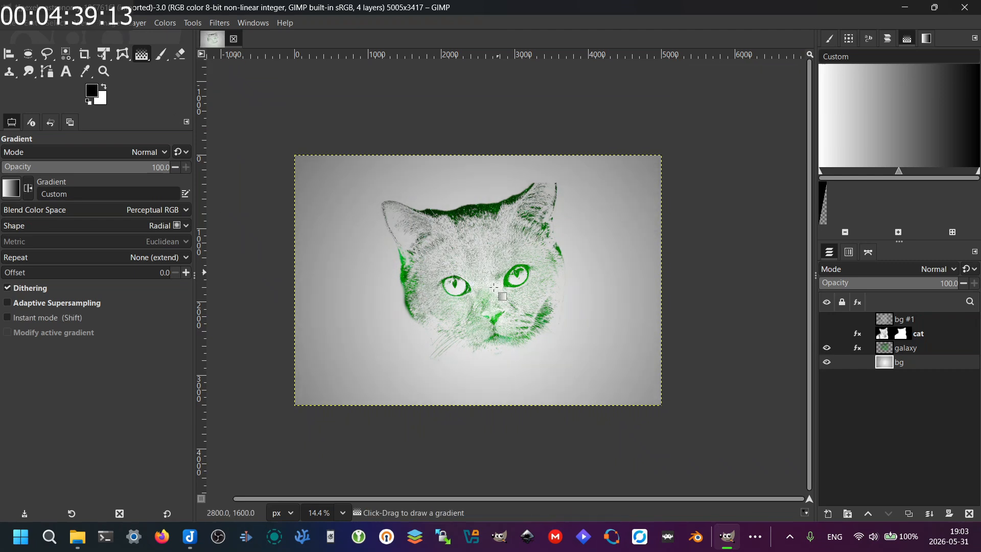
{"action": "scroll", "coordinate": [494, 298], "scroll_direction": "up", "scroll_amount": 2}
{"action": "scroll", "coordinate": [494, 298], "scroll_direction": "up", "scroll_amount": 2}
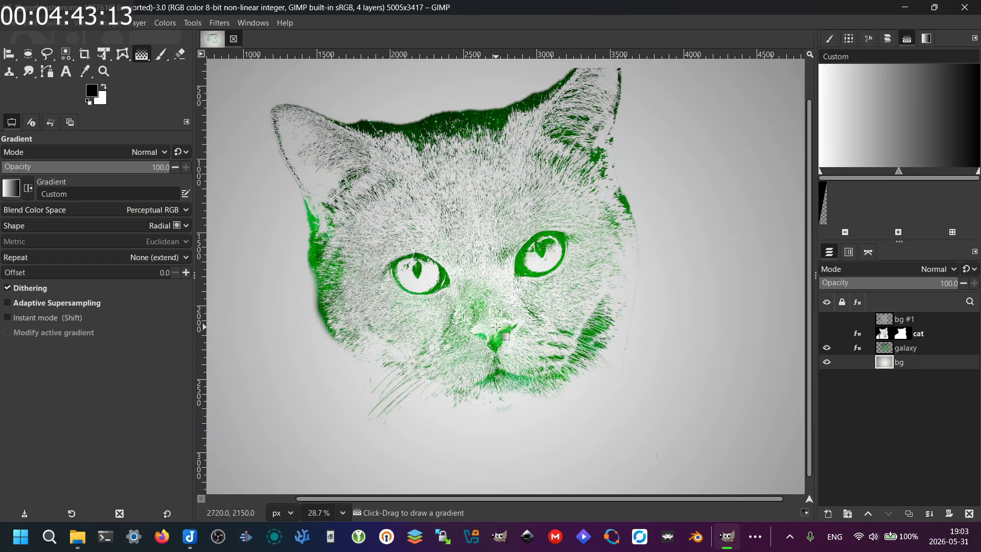
{"action": "scroll", "coordinate": [496, 326], "scroll_direction": "down", "scroll_amount": 3}
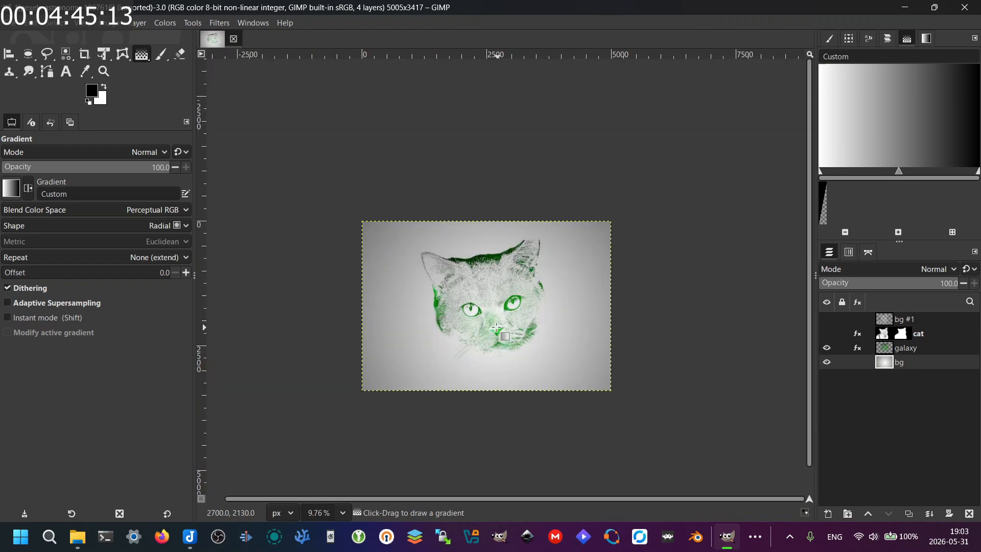
{"action": "scroll", "coordinate": [563, 361], "scroll_direction": "up", "scroll_amount": 1}
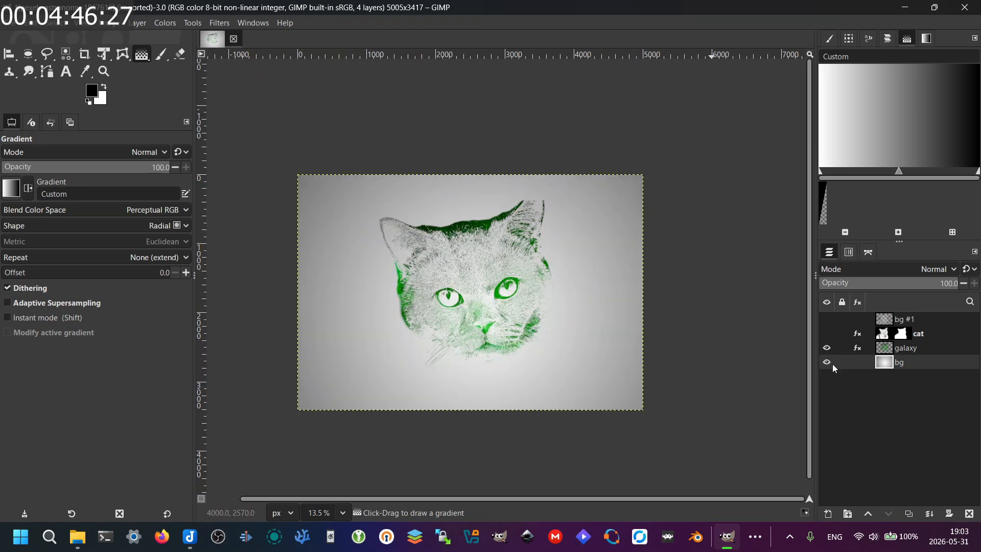
- Raise the brightness and strongly raise the contrast of the galaxy layer with Brightness-Contrast
{"action": "left_click", "coordinate": [885, 352]}
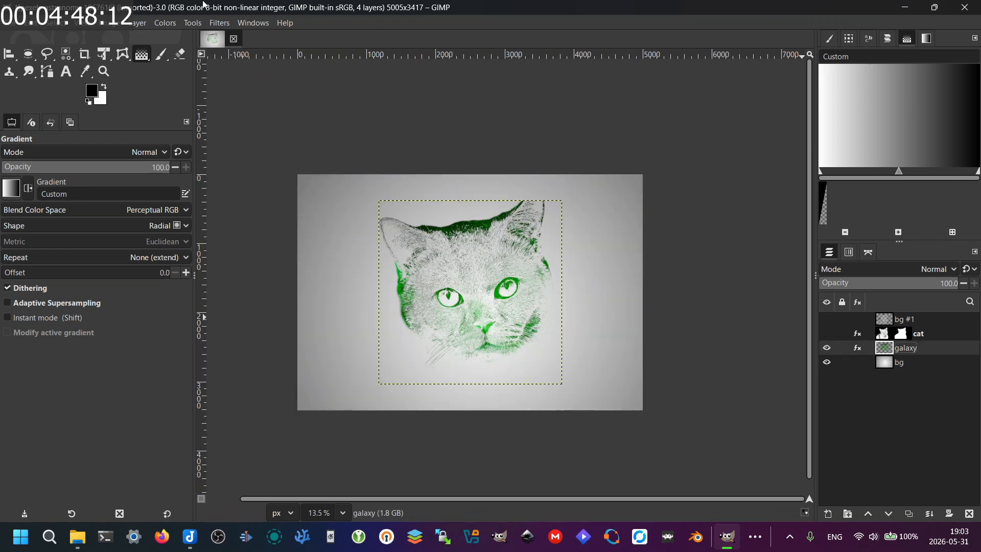
{"action": "left_click", "coordinate": [164, 23]}
{"action": "left_click", "coordinate": [194, 148]}
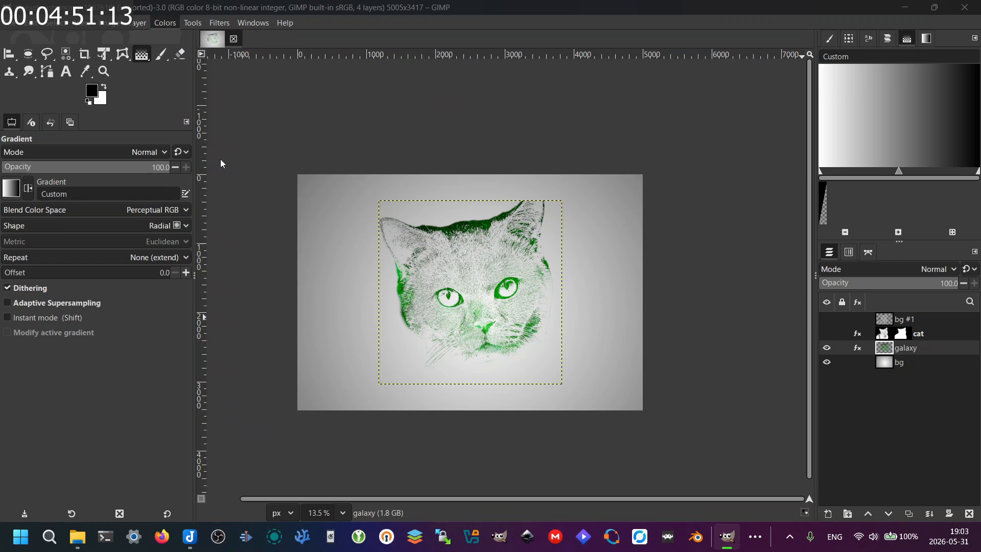
{"action": "left_click_drag", "start_coordinate": [185, 64], "coordinate": [140, 81]}
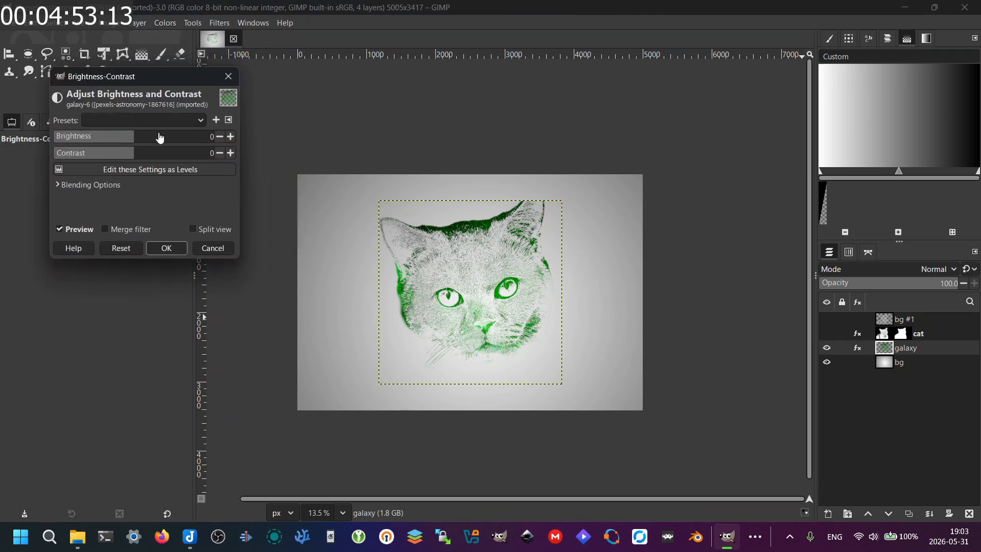
{"action": "left_click", "coordinate": [159, 136]}
{"action": "left_click", "coordinate": [192, 153]}
{"action": "left_click", "coordinate": [180, 136]}
{"action": "left_click", "coordinate": [213, 153]}
{"action": "left_click", "coordinate": [167, 249]}
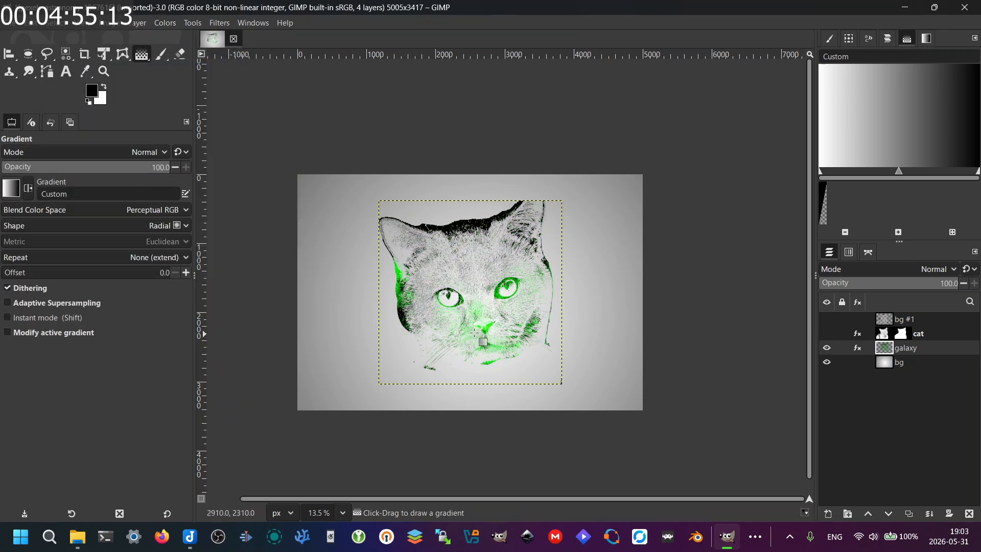
- Erase the dark leftover marks around the lower edges of the cat's head on the galaxy layer
{"action": "scroll", "coordinate": [471, 322], "scroll_direction": "up", "scroll_amount": 2}
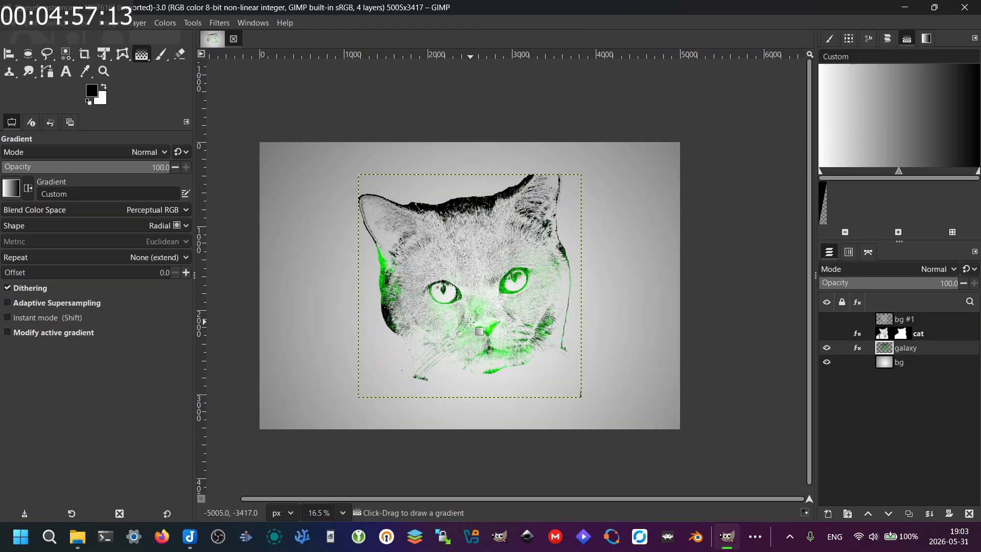
{"action": "scroll", "coordinate": [472, 323], "scroll_direction": "up", "scroll_amount": 1}
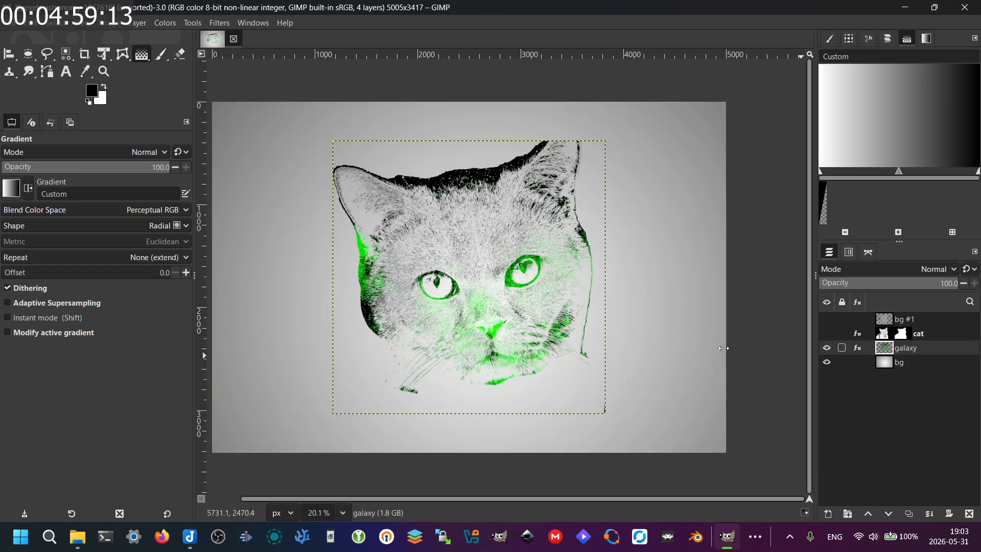
{"action": "left_click", "coordinate": [184, 57]}
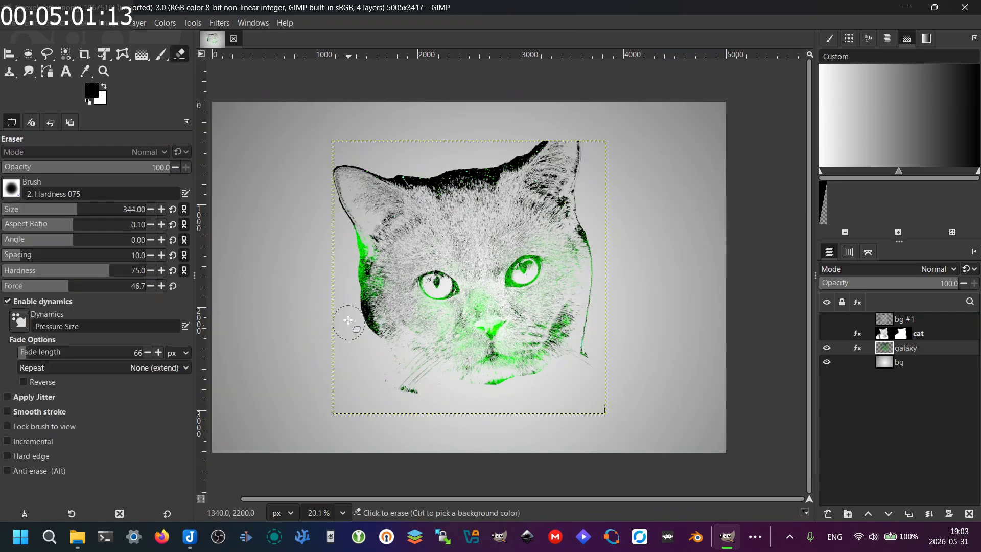
{"action": "left_click_drag", "start_coordinate": [359, 324], "coordinate": [591, 327]}
{"action": "scroll", "coordinate": [661, 364], "scroll_direction": "down", "scroll_amount": 1}
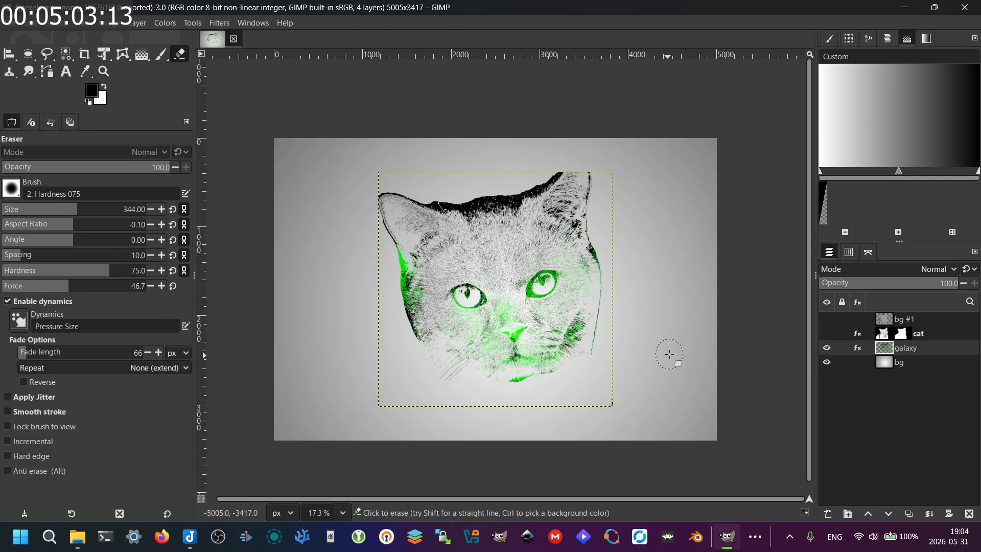
{"action": "left_click", "coordinate": [920, 362]}
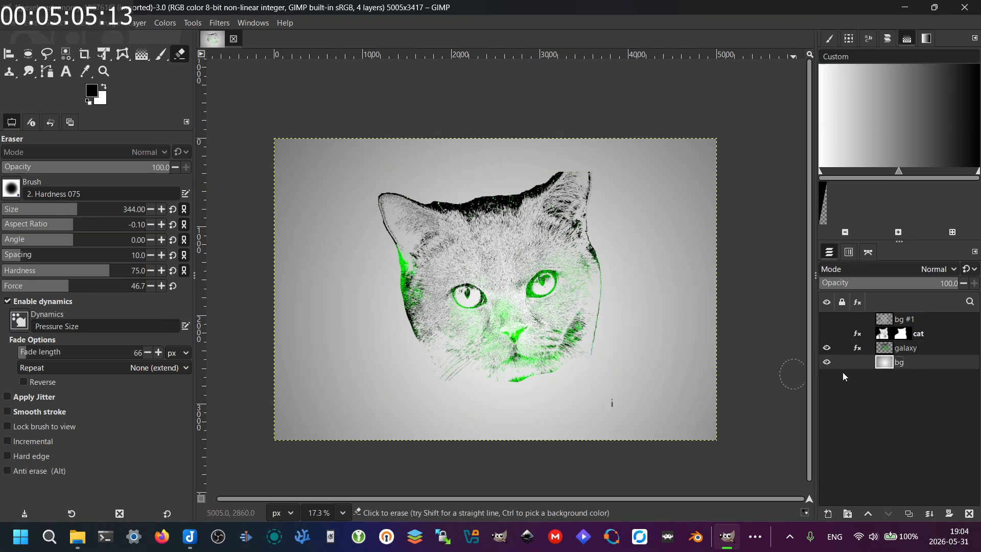
{"action": "left_click_drag", "start_coordinate": [633, 396], "coordinate": [583, 432]}
{"action": "key", "text": "ctrl+z"}
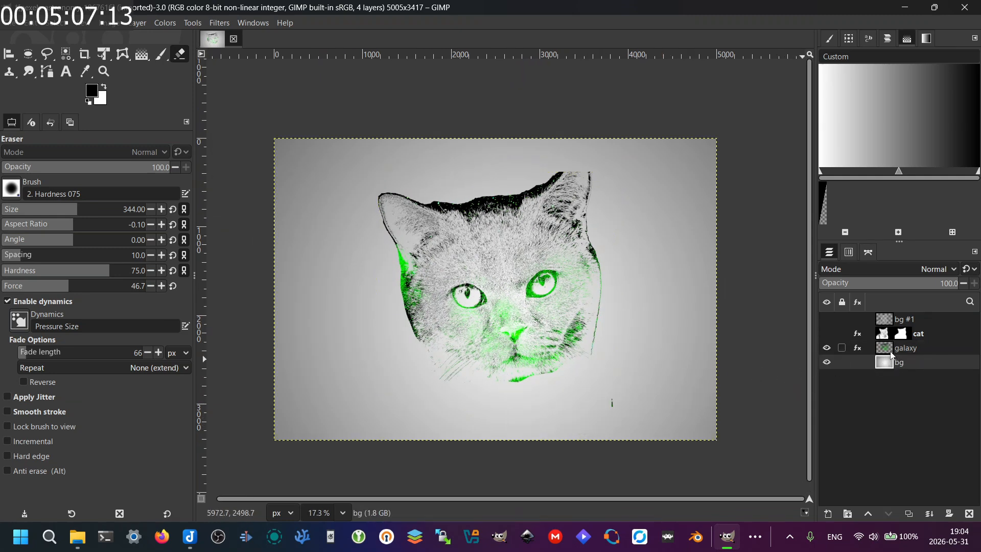
- Erase the remaining dark speck near the lower-right corner of the galaxy layer and keep that layer active
{"action": "left_click", "coordinate": [889, 353]}
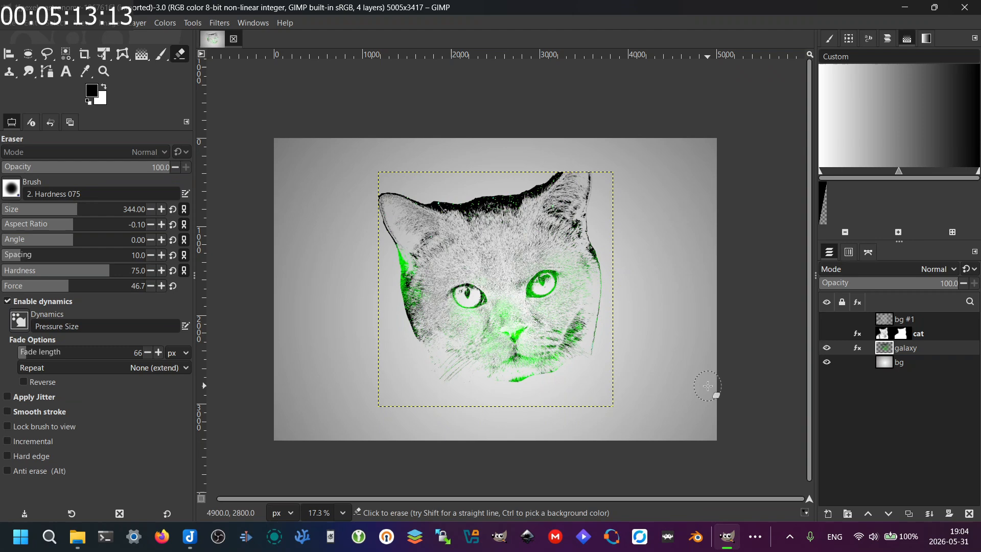
{"action": "left_click", "coordinate": [903, 367]}
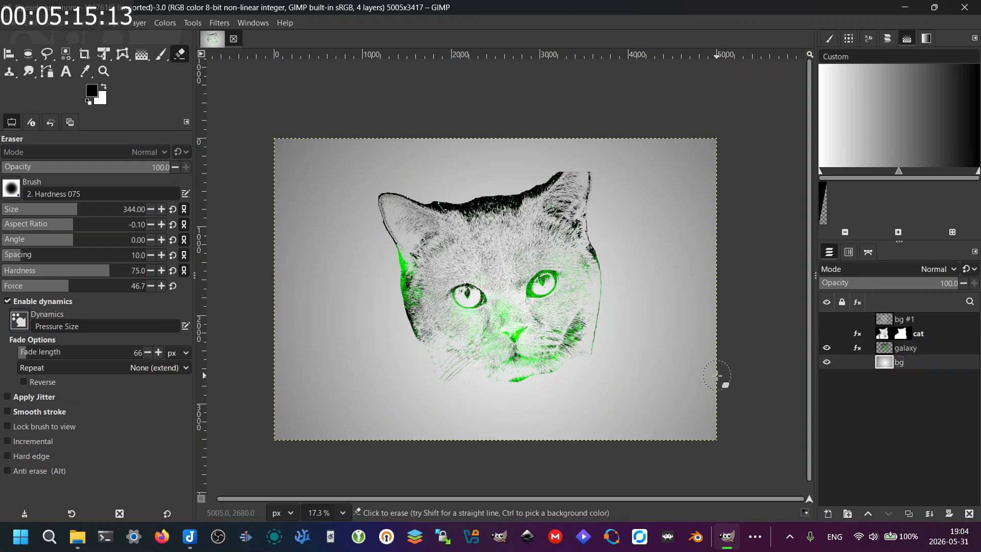
{"action": "left_click", "coordinate": [884, 350]}
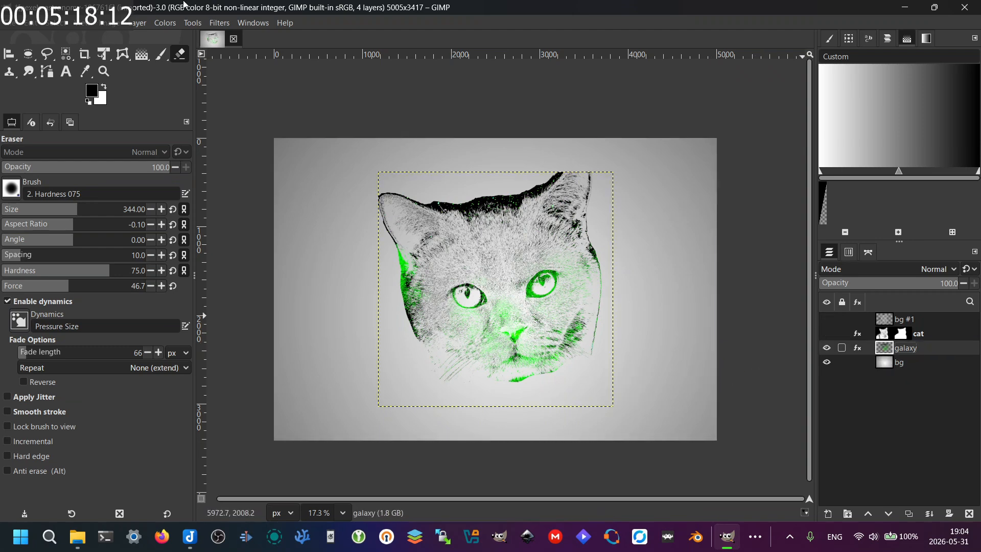
- Apply Curves to the galaxy layer, pulling the curve's low and high ends inward to fade the thin dark outline around the cat's head
{"action": "left_click", "coordinate": [164, 22]}
{"action": "mouse_move", "coordinate": [191, 264]}
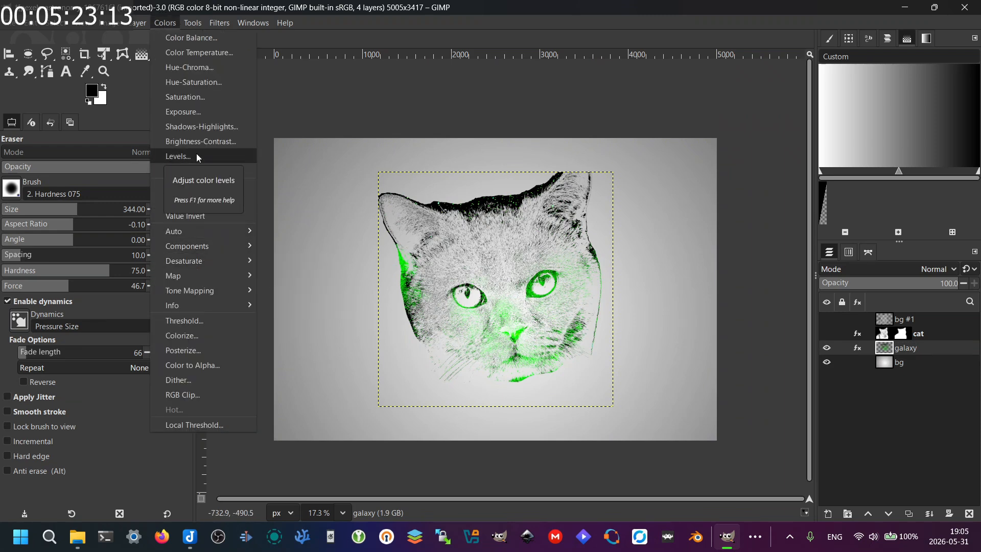
{"action": "left_click", "coordinate": [186, 171]}
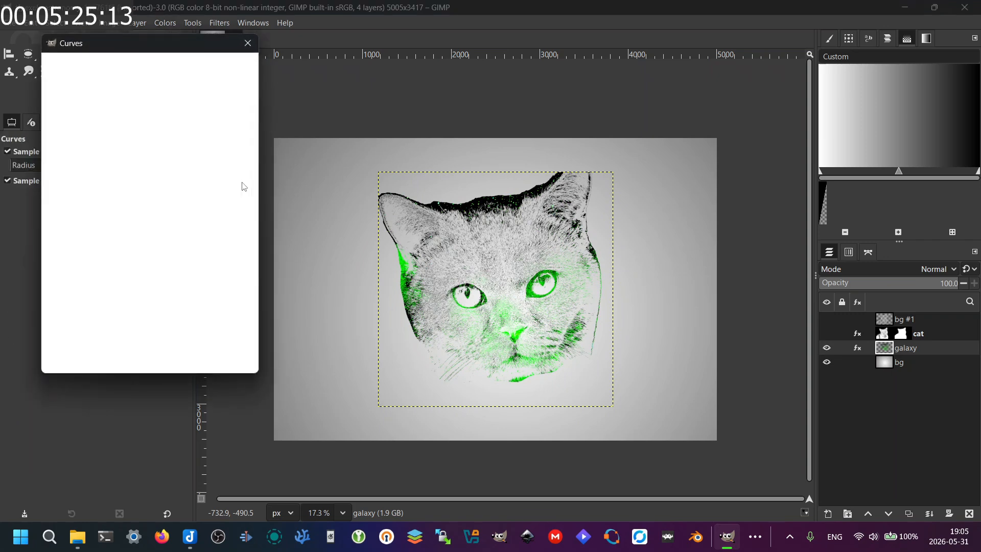
{"action": "left_click", "coordinate": [91, 105]}
{"action": "left_click", "coordinate": [93, 138]}
{"action": "left_click_drag", "start_coordinate": [61, 275], "coordinate": [102, 290]}
{"action": "scroll", "coordinate": [97, 105], "scroll_direction": "down", "scroll_amount": 2}
{"action": "scroll", "coordinate": [97, 105], "scroll_direction": "up", "scroll_amount": 4}
{"action": "left_click_drag", "start_coordinate": [252, 116], "coordinate": [185, 89]}
{"action": "left_click", "coordinate": [186, 363]}
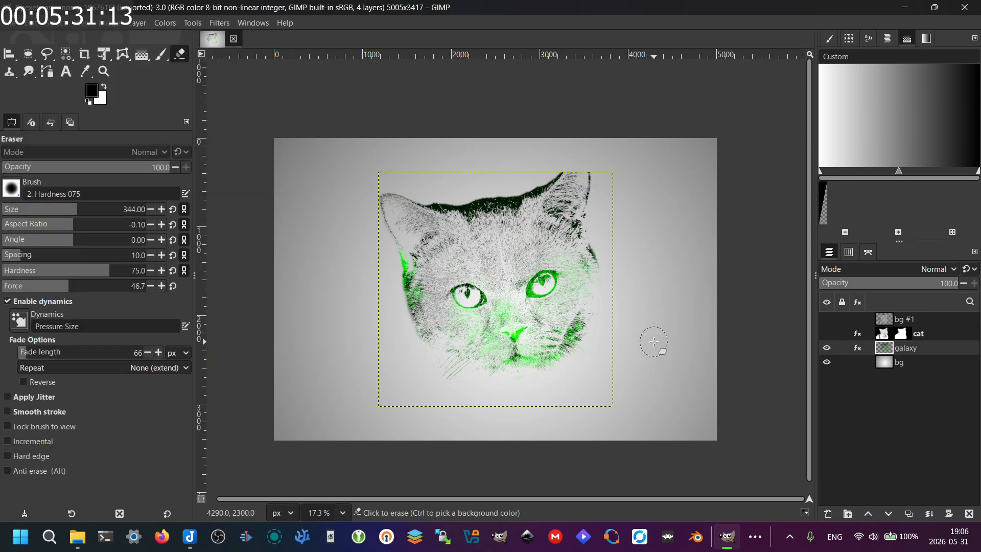
- Make the bg layer active and examine the cat's face up close, then the whole composition
{"action": "left_click", "coordinate": [906, 361]}
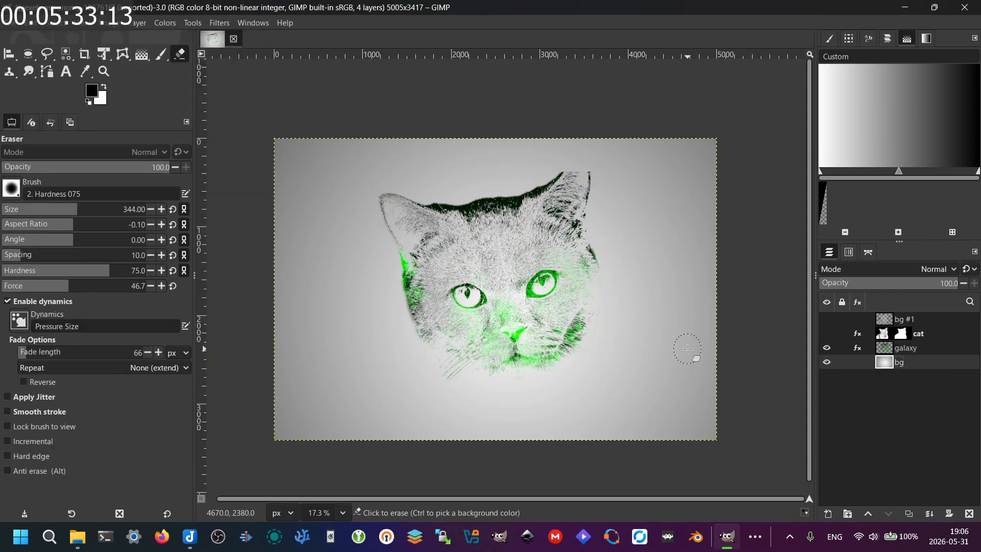
{"action": "scroll", "coordinate": [639, 348], "scroll_direction": "up", "scroll_amount": 2}
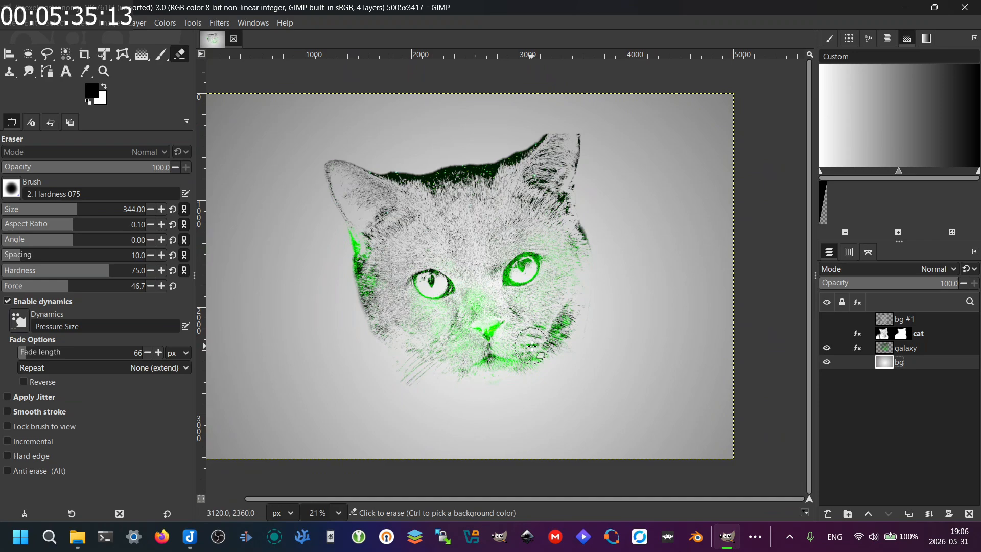
{"action": "scroll", "coordinate": [467, 316], "scroll_direction": "up", "scroll_amount": 1}
{"action": "scroll", "coordinate": [467, 316], "scroll_direction": "up", "scroll_amount": 2}
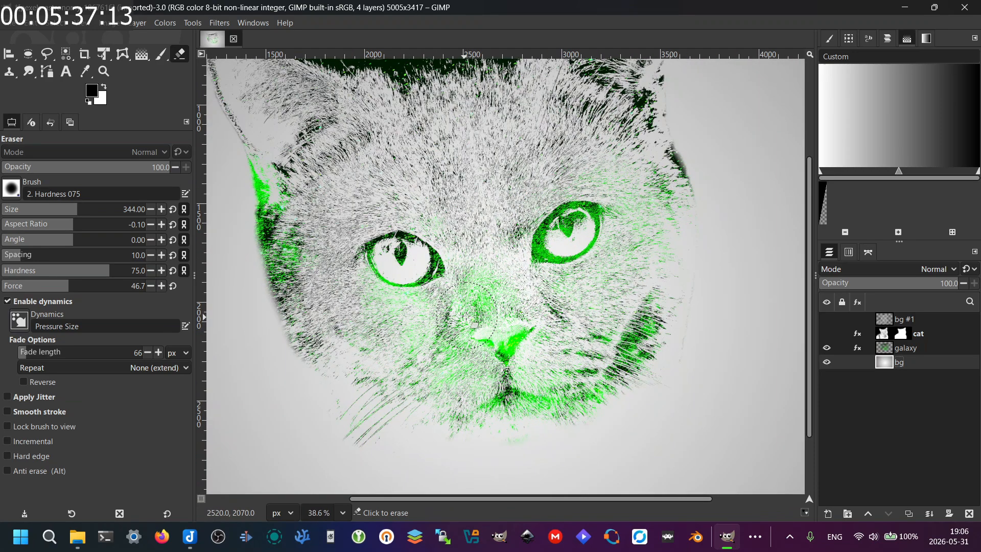
{"action": "scroll", "coordinate": [466, 317], "scroll_direction": "down", "scroll_amount": 5}
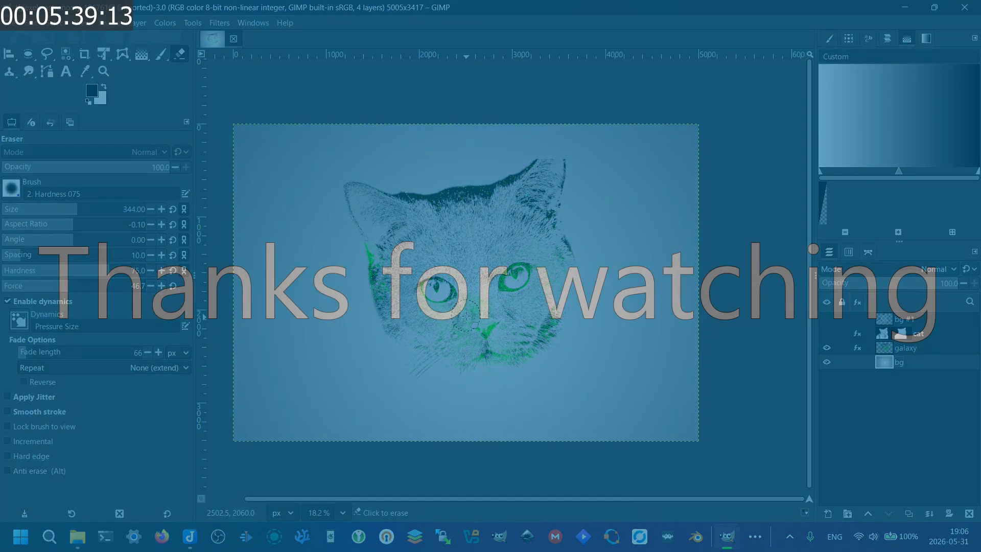